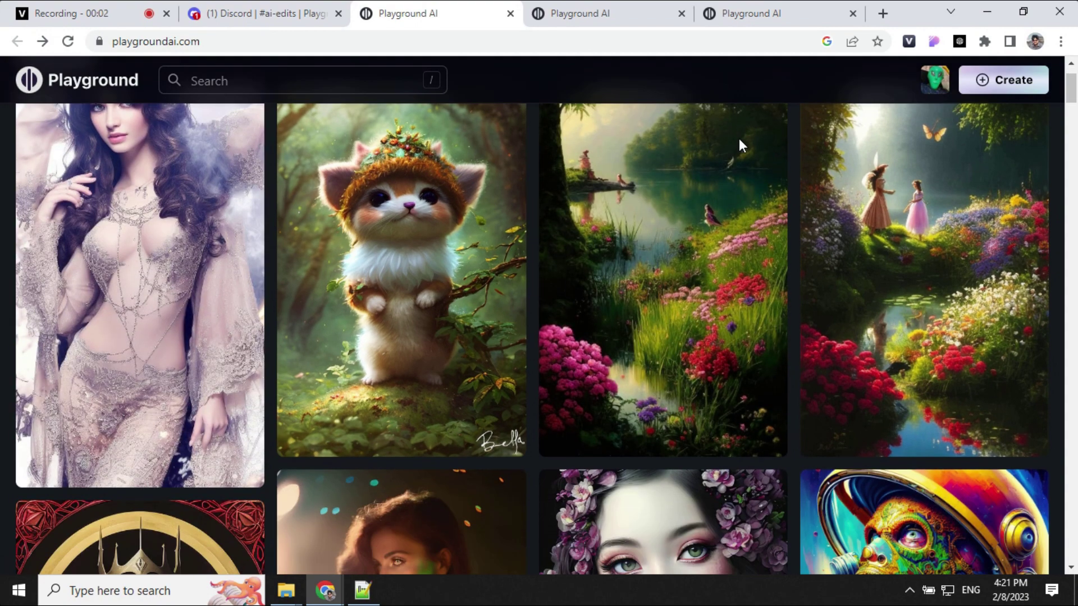
pyautogui.scroll(-2, 739, 143)
# Scroll through the Rising image gallery on the Playground AI home page
pyautogui.moveTo(1072, 91); pyautogui.dragTo(1071, 112)
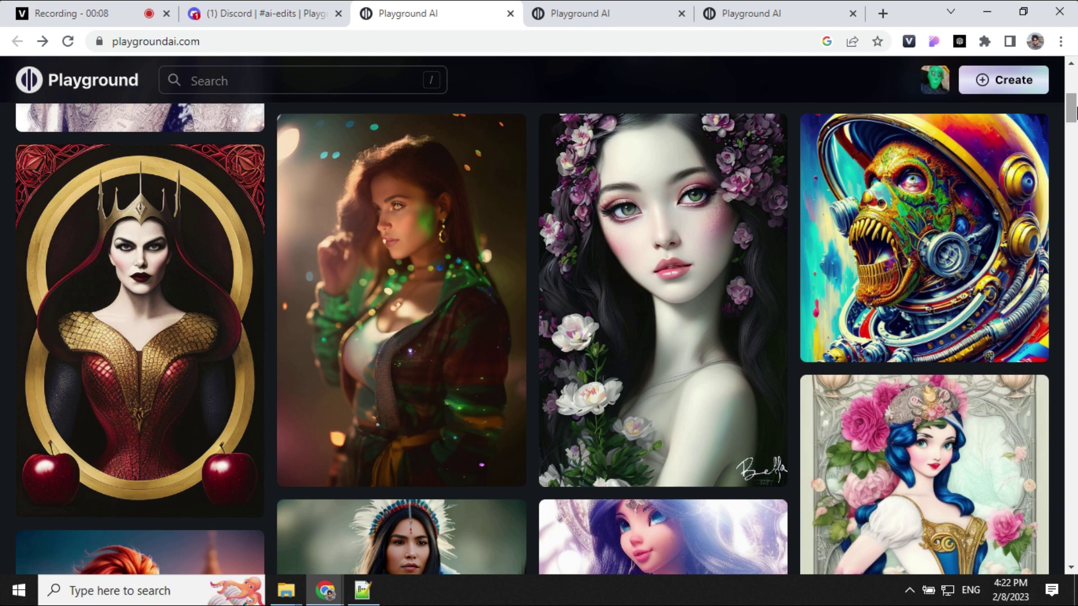
pyautogui.scroll(-5, 1073, 111)
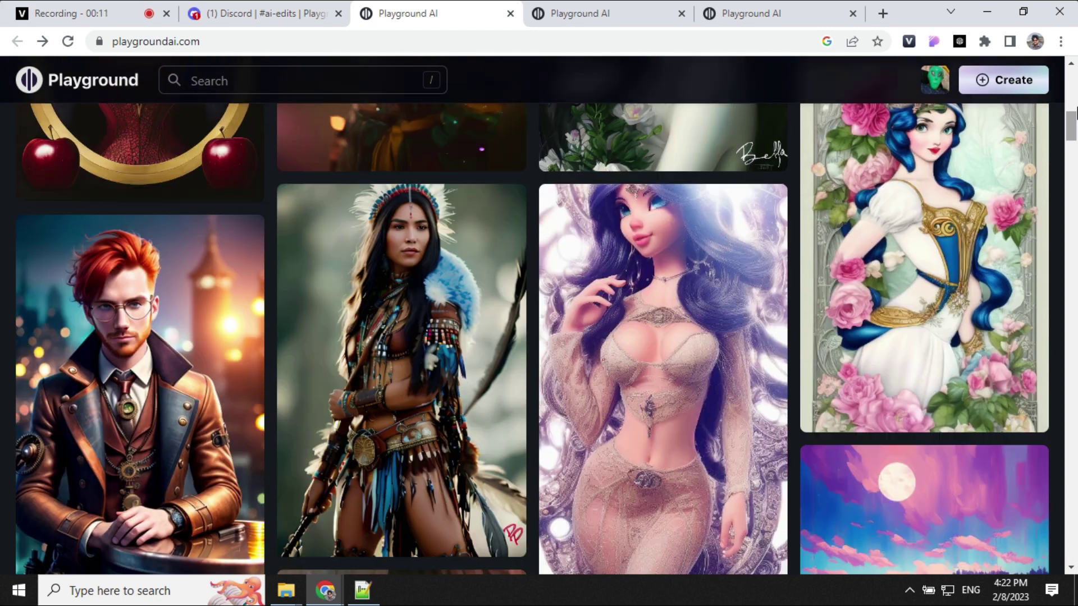
pyautogui.scroll(-6, 1073, 111)
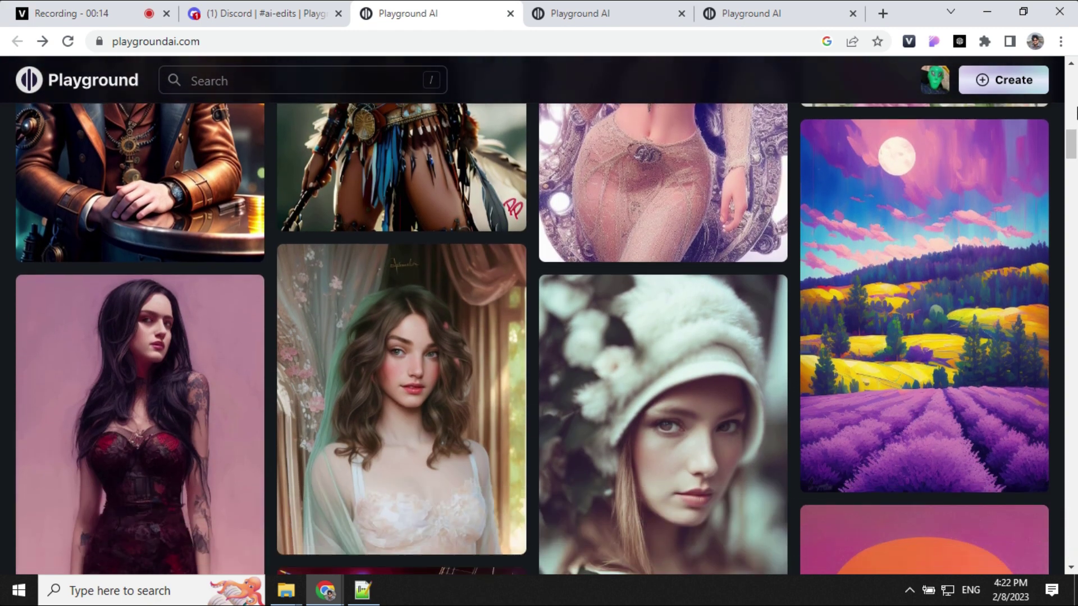
pyautogui.scroll(-4, 1073, 111)
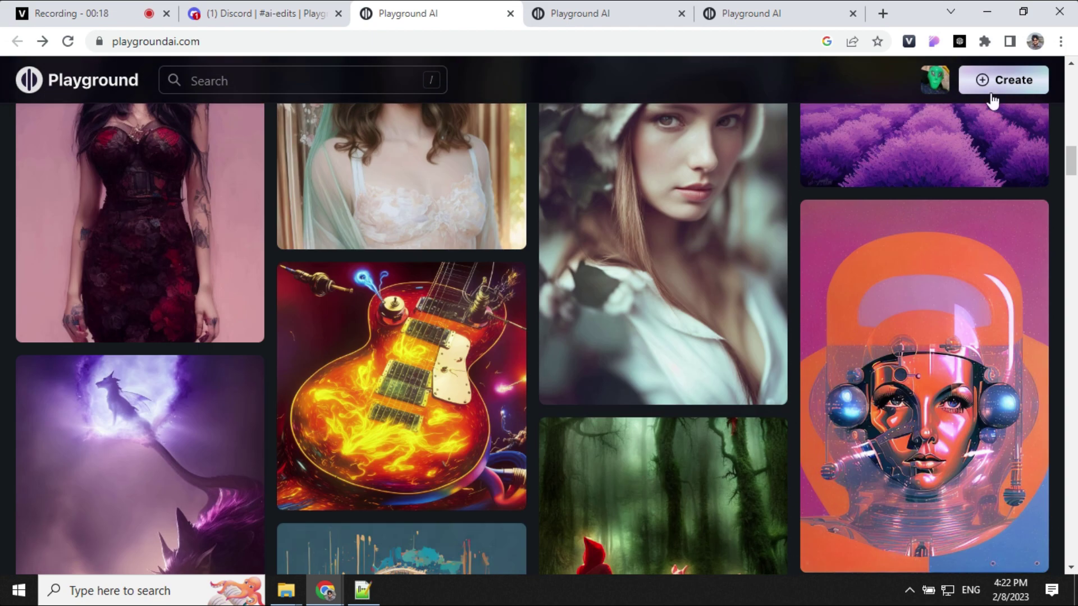
# Bring up the pricing page comparing the Free, Pro and DALL·E 2 add-on plans
pyautogui.click(651, 12)
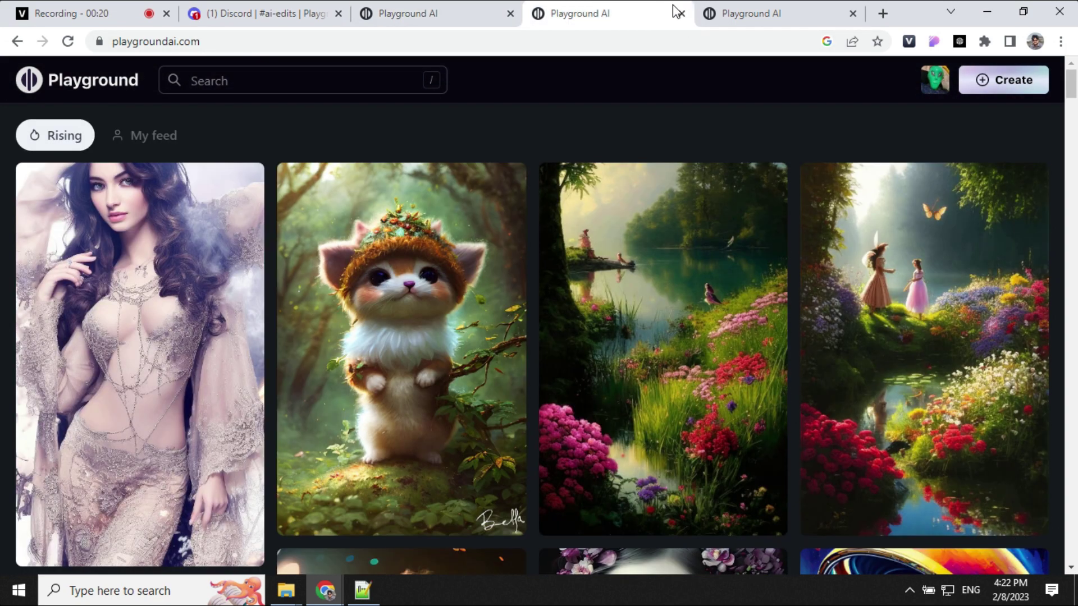
pyautogui.click(722, 13)
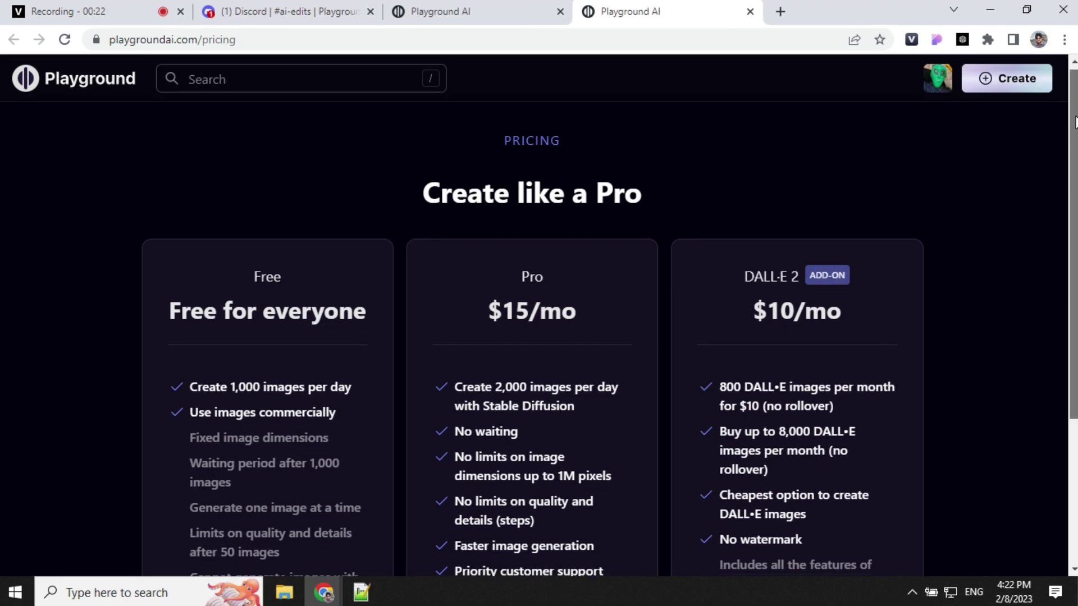
pyautogui.moveTo(190, 575); pyautogui.dragTo(231, 576)
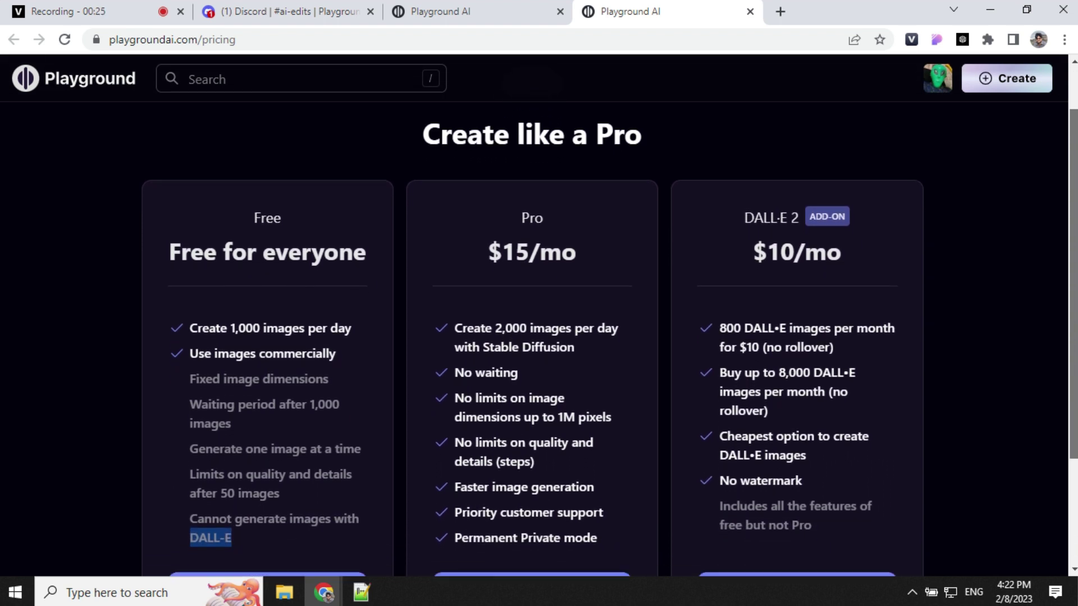
pyautogui.scroll(1, 1001, 260)
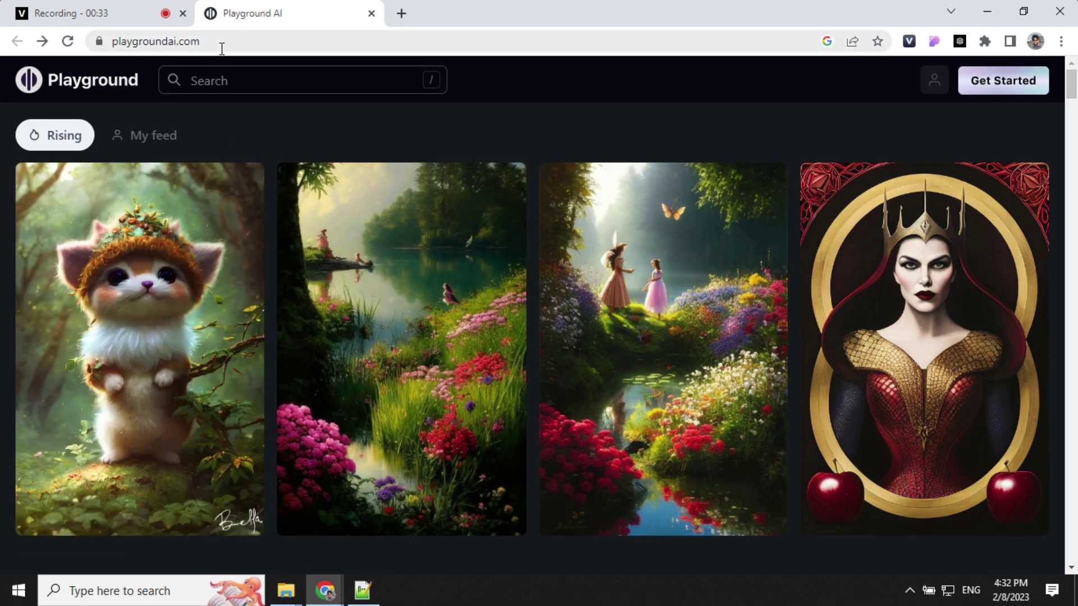
# Sign in and go to the image creation page, scrolling through its settings panel
pyautogui.click(1016, 90)
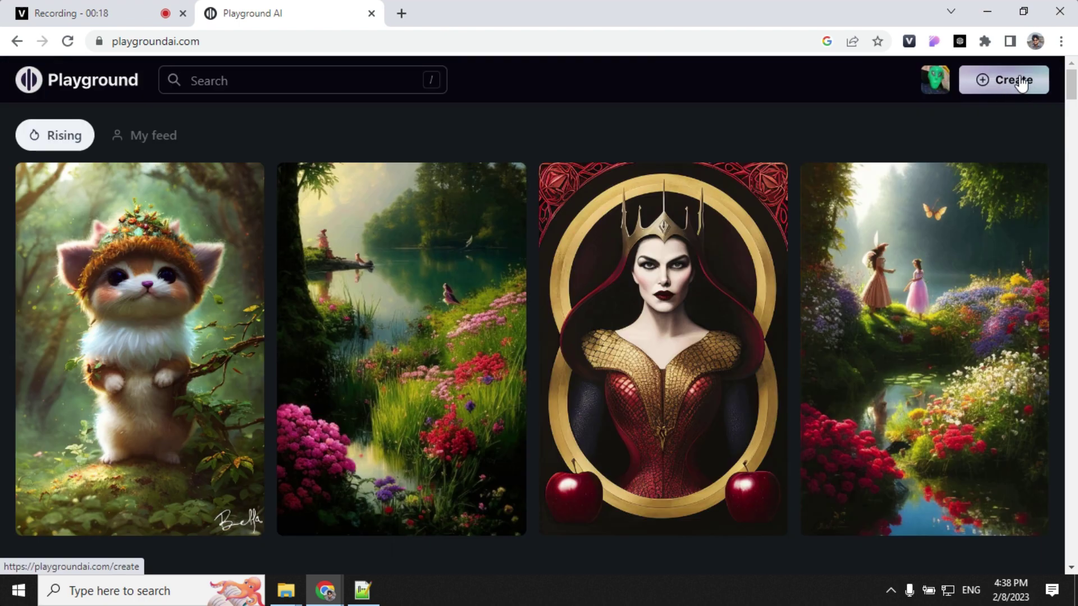
pyautogui.click(1019, 78)
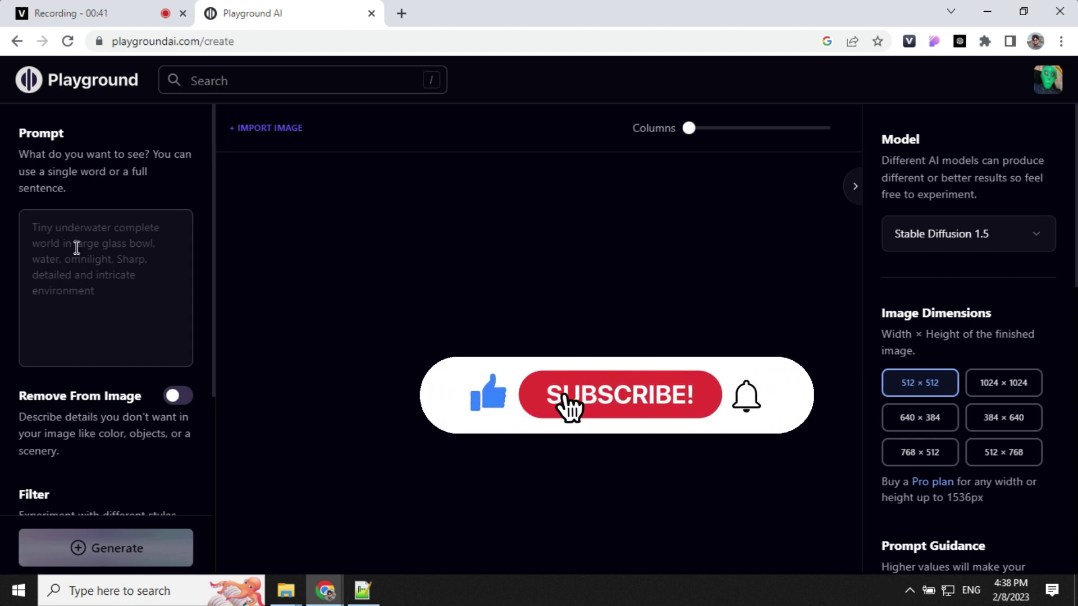
pyautogui.scroll(-1, 61, 235)
pyautogui.scroll(-1, 61, 235)
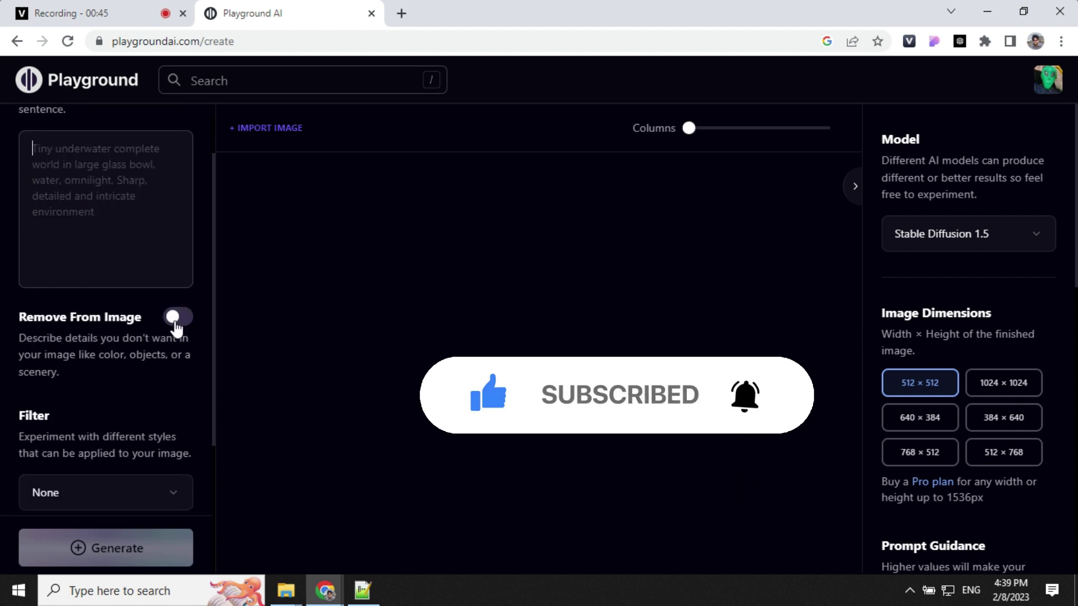
pyautogui.scroll(-3, 88, 387)
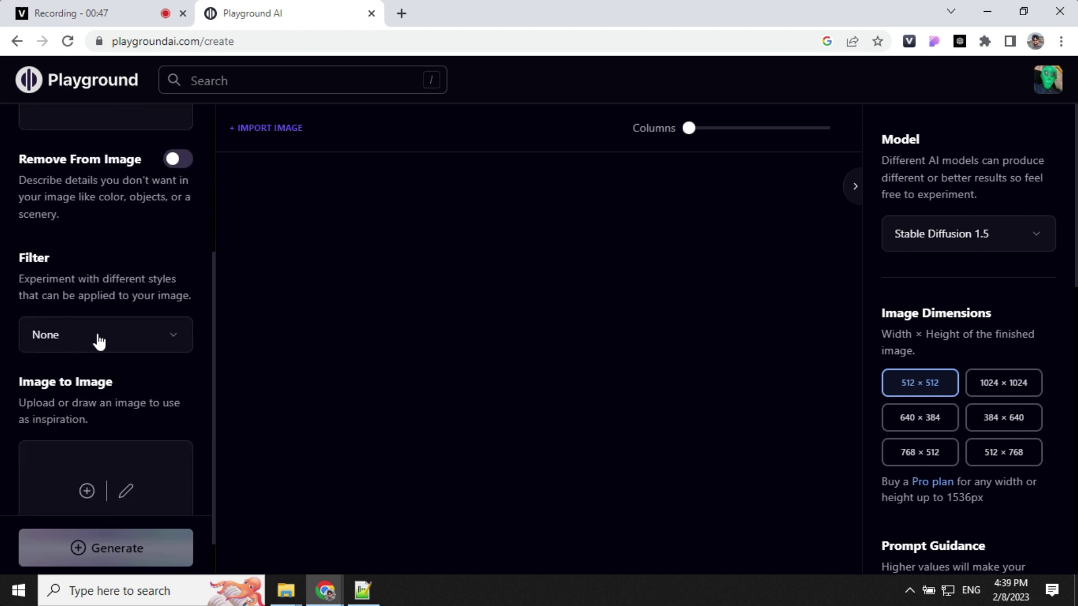
# Browse the style filter list and close it, leaving the filter at None
pyautogui.click(96, 339)
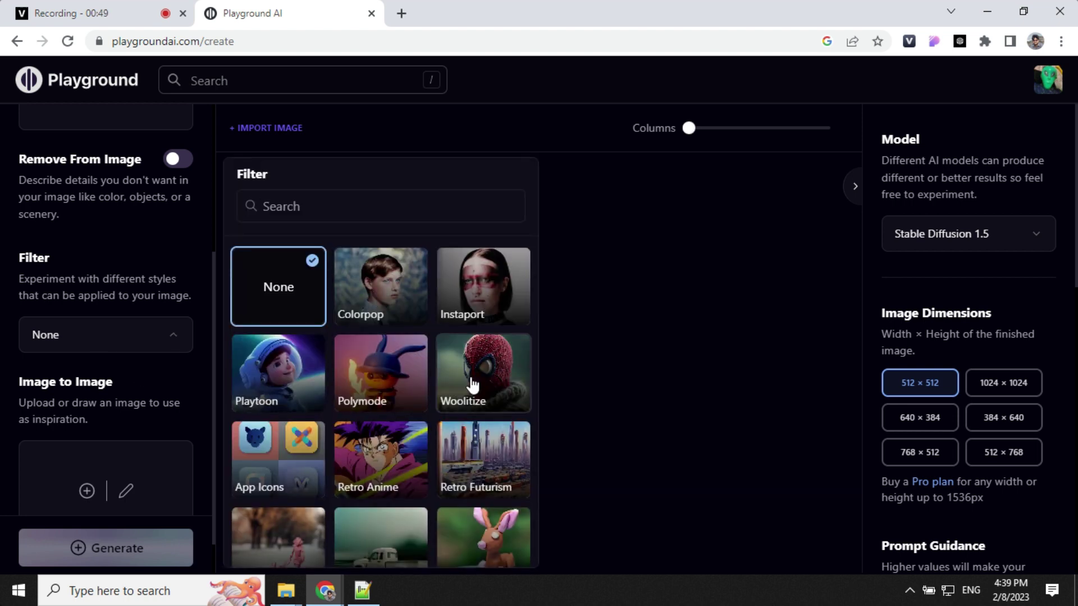
pyautogui.scroll(-5, 471, 386)
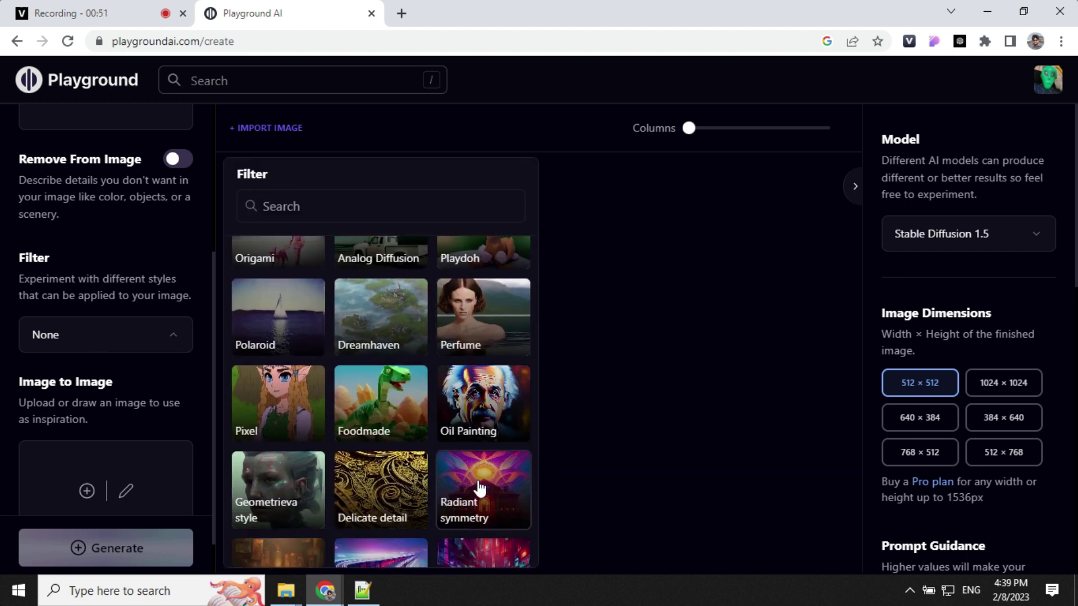
pyautogui.scroll(2, 477, 466)
pyautogui.click(89, 335)
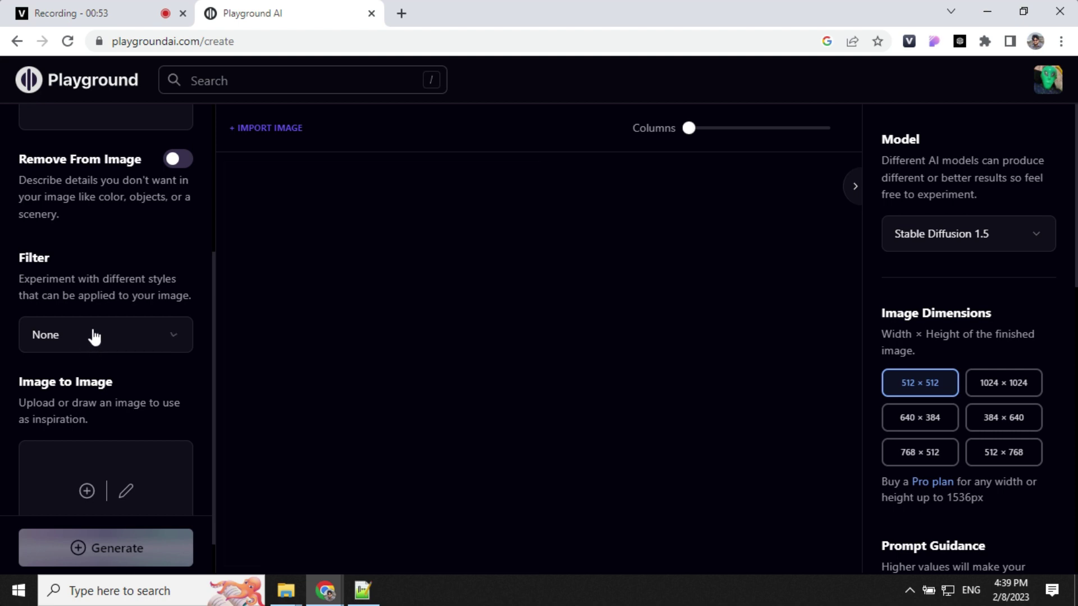
pyautogui.scroll(-1, 136, 375)
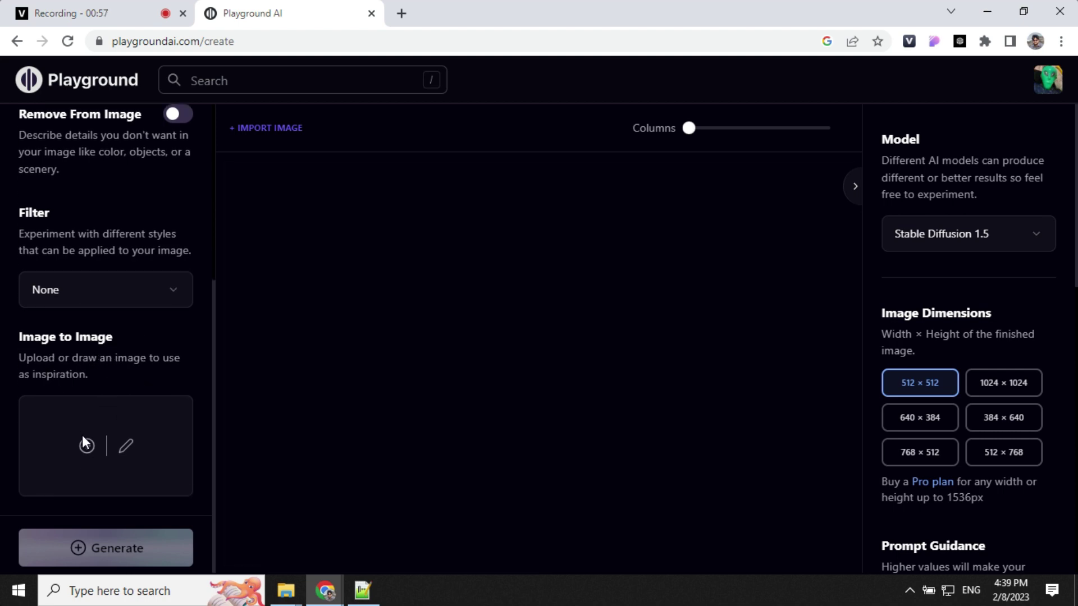
# Keep the model at Stable Diffusion 1.5 and raise Prompt Guidance from 7 to 13
pyautogui.scroll(3, 103, 459)
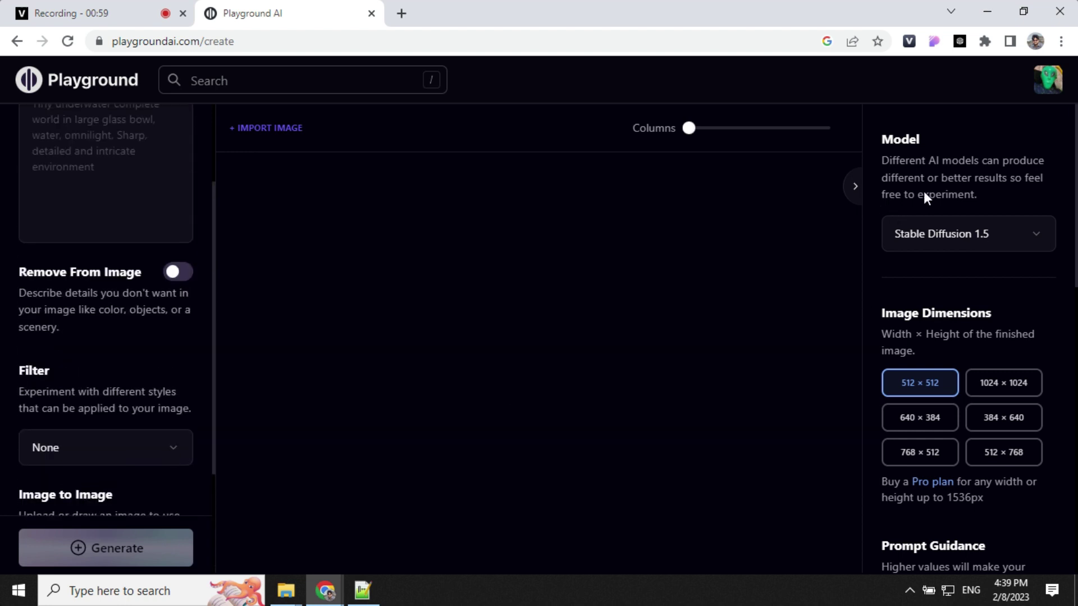
pyautogui.click(962, 232)
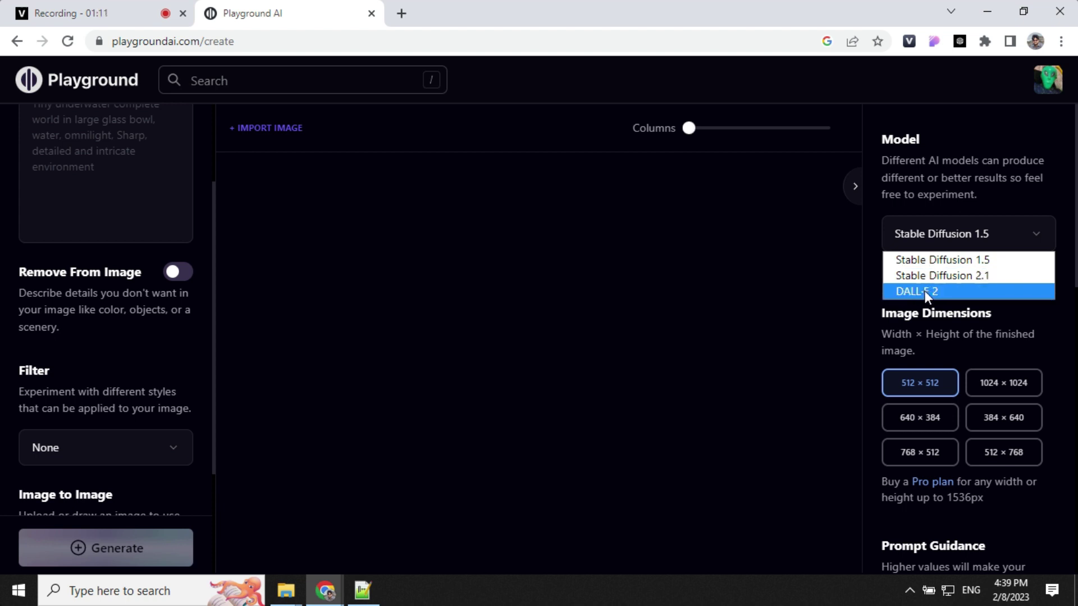
pyautogui.click(968, 334)
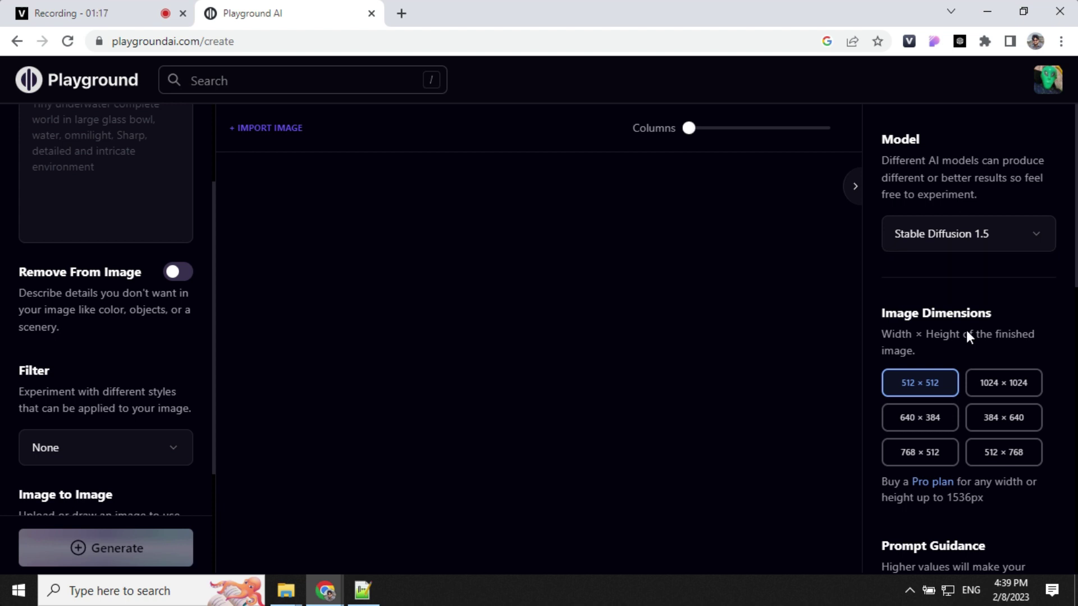
pyautogui.scroll(-4, 960, 368)
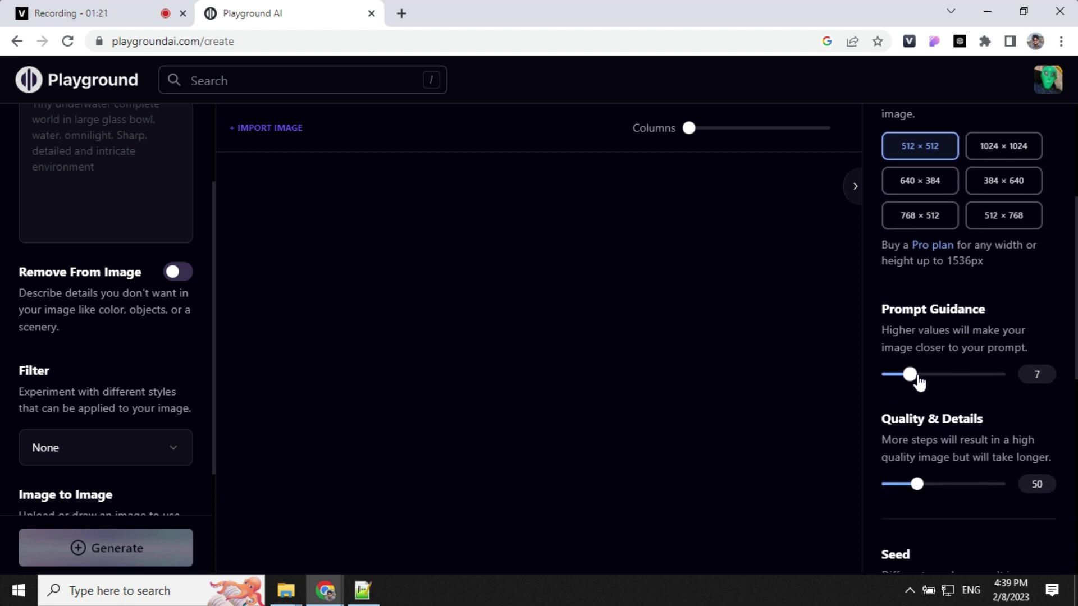
pyautogui.moveTo(923, 380)
pyautogui.mouseDown()
pyautogui.moveTo(965, 377)
pyautogui.moveTo(922, 380)
pyautogui.mouseUp()
# Reveal the advanced options to set the k_euler sampler and 4 images per run
pyautogui.scroll(-3, 918, 314)
pyautogui.scroll(-3, 1011, 274)
pyautogui.scroll(-1, 898, 292)
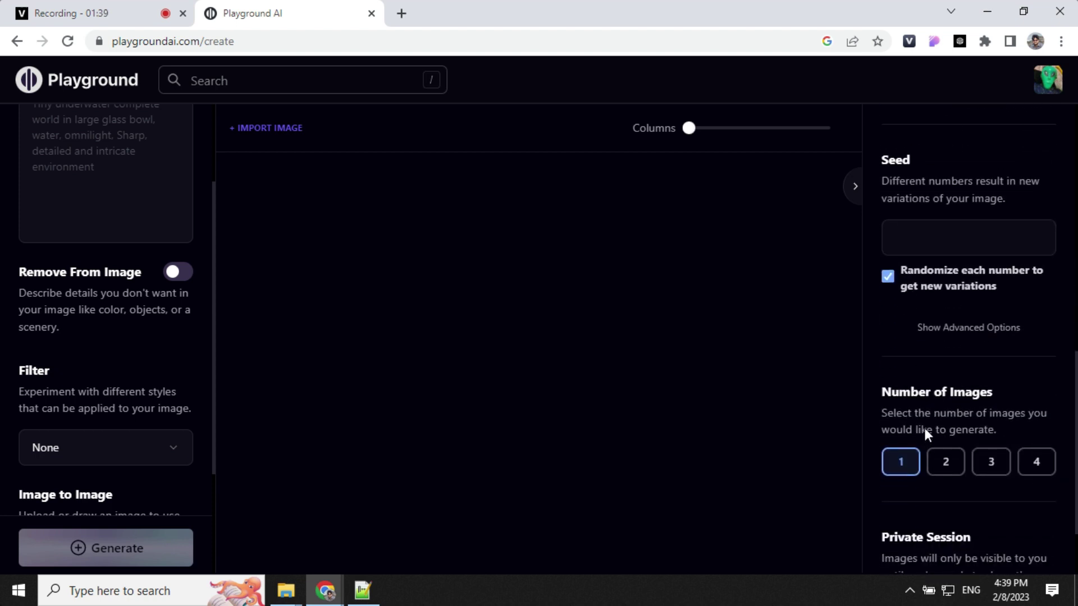
pyautogui.scroll(-2, 998, 402)
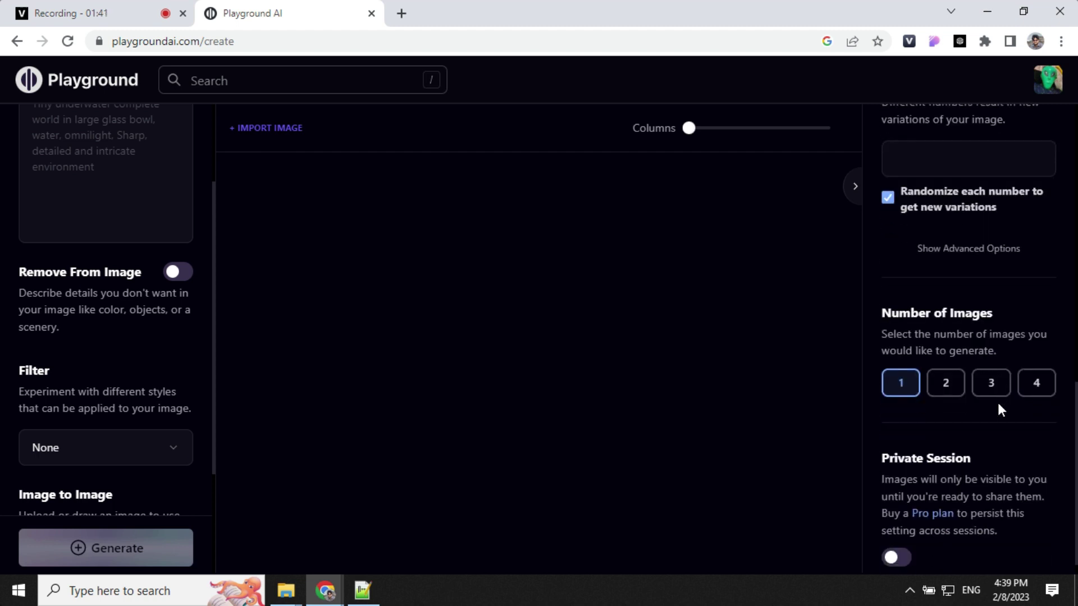
pyautogui.scroll(2, 923, 289)
pyautogui.click(894, 284)
pyautogui.click(934, 328)
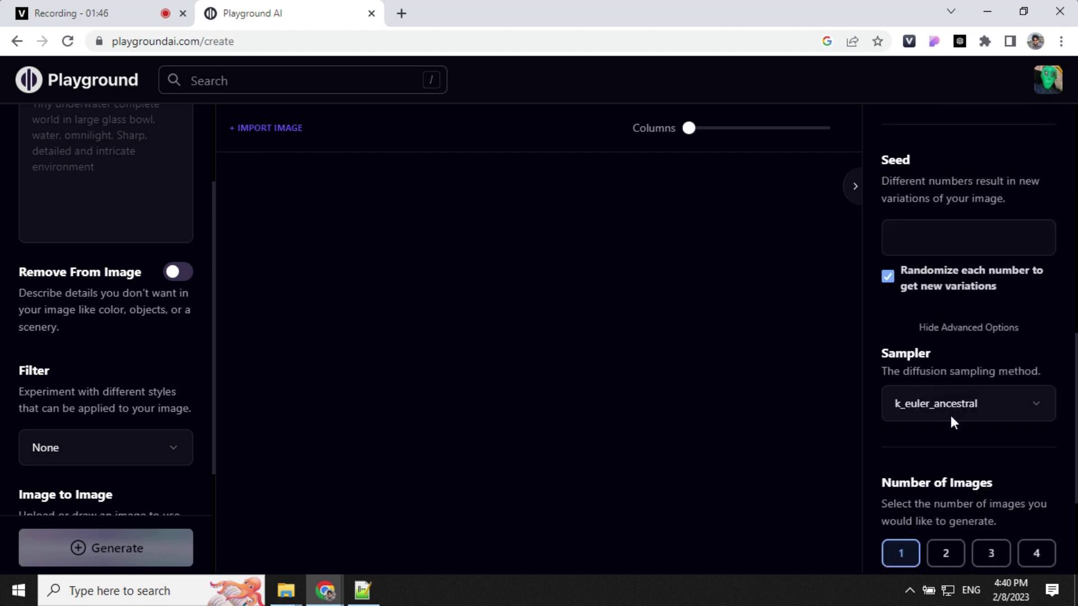
pyautogui.click(1013, 404)
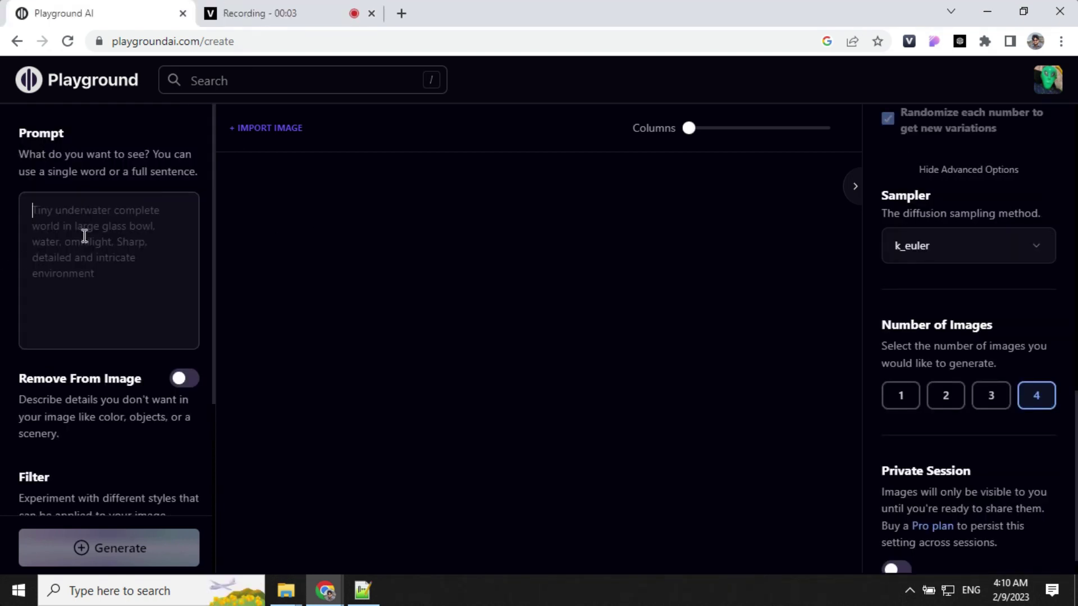
# Paste the prompt 'a dog playing with a ball' and generate four images without a filter
pyautogui.hotkey('ctrl', 'v')
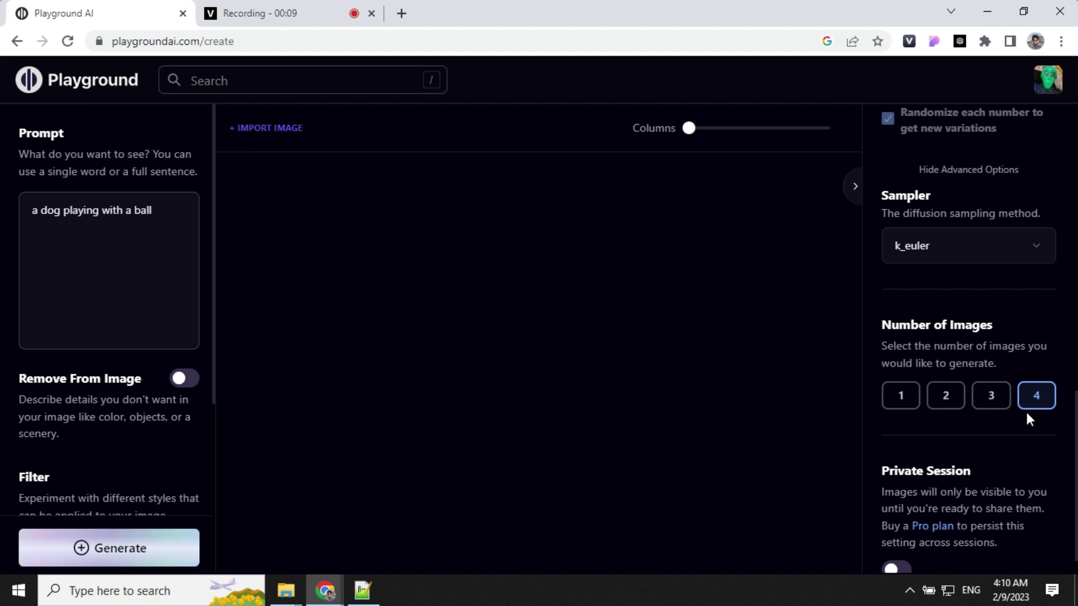
pyautogui.scroll(1, 1031, 409)
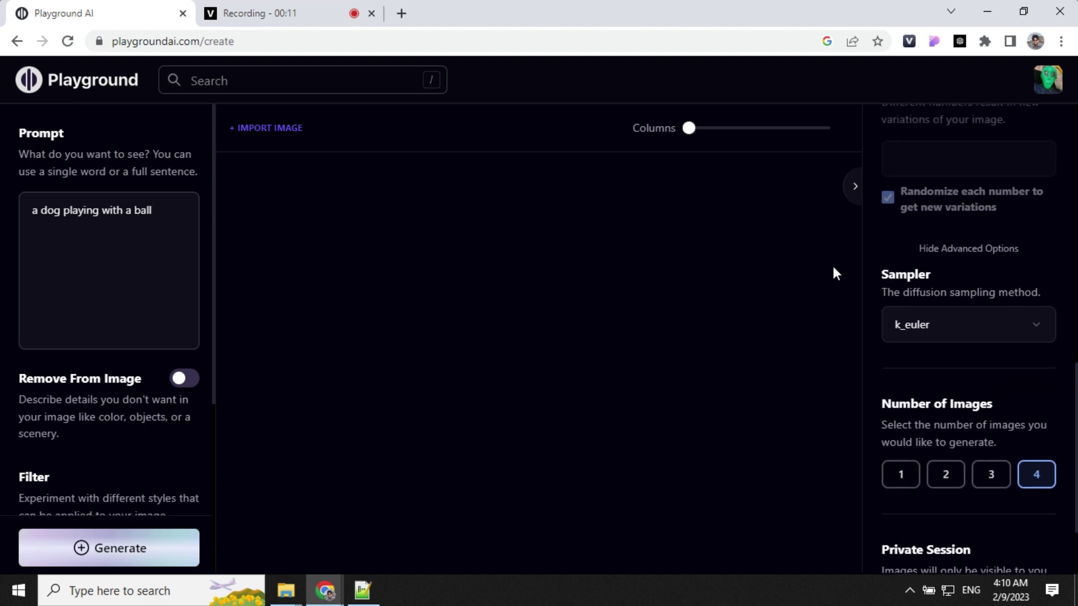
pyautogui.scroll(-5, 129, 400)
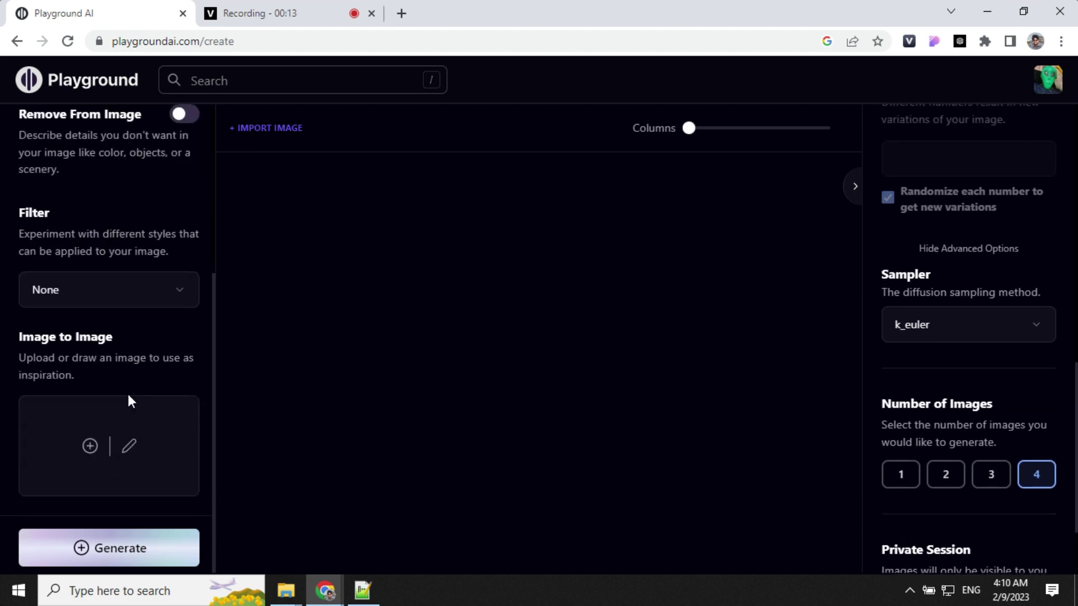
pyautogui.click(155, 549)
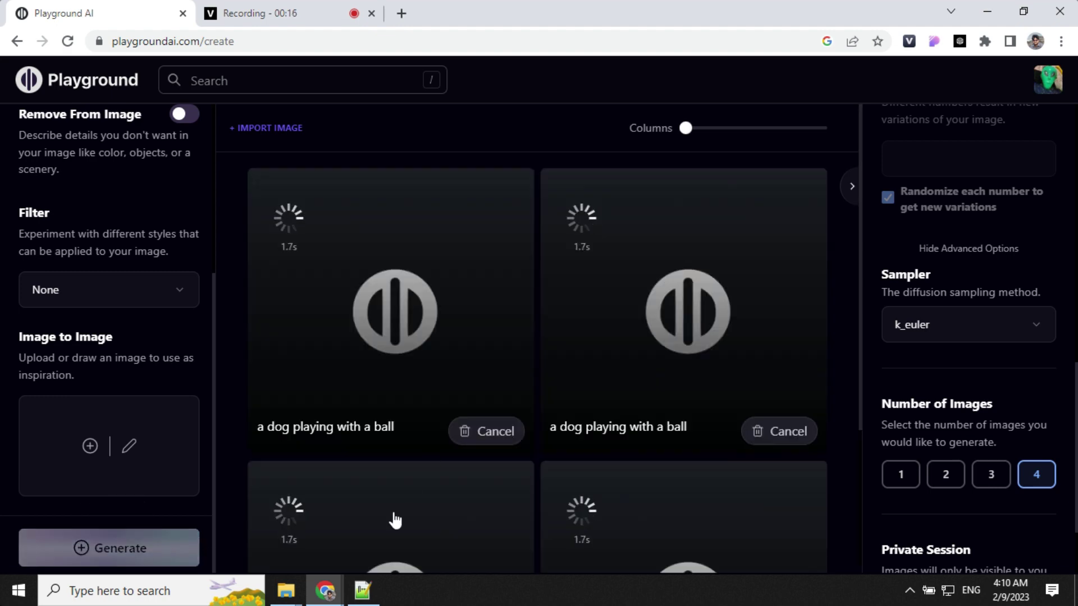
pyautogui.scroll(-4, 539, 359)
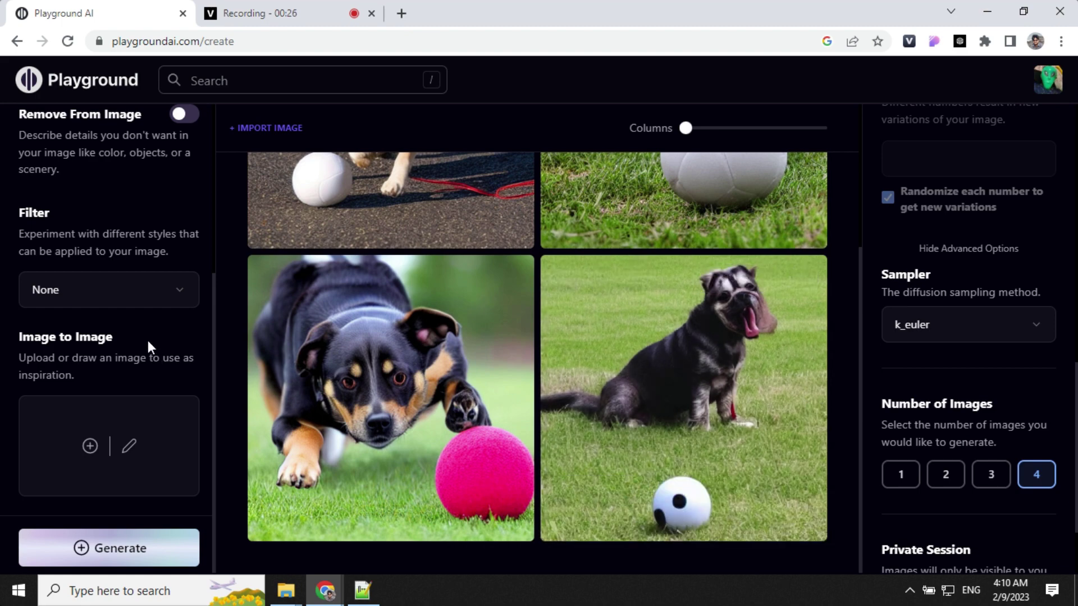
# Apply the Playtoon style filter and generate the dog images in that style
pyautogui.click(160, 303)
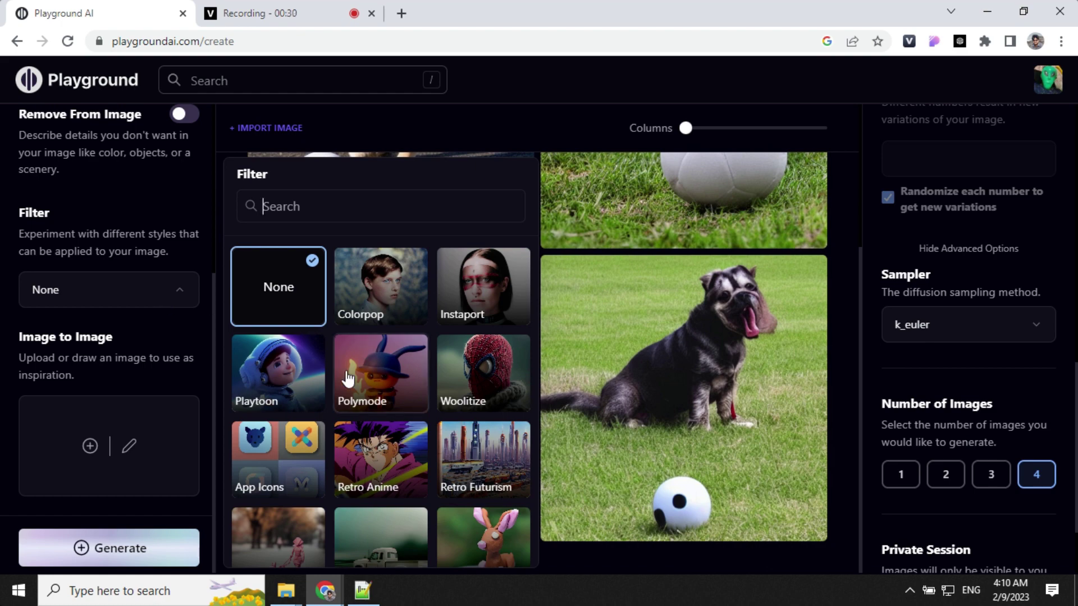
pyautogui.click(298, 378)
pyautogui.scroll(-2, 183, 437)
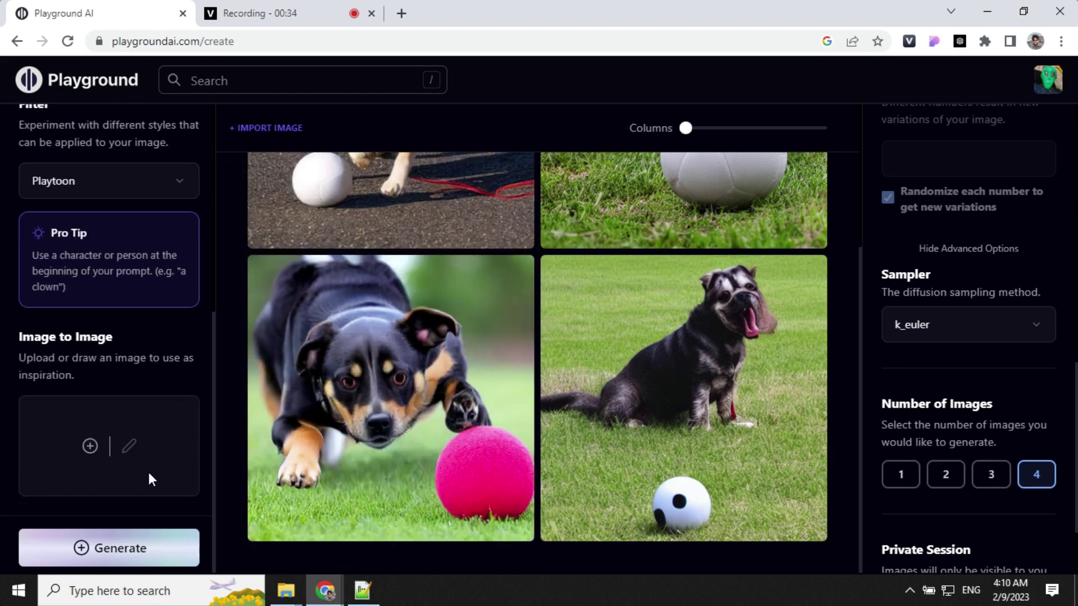
pyautogui.click(140, 549)
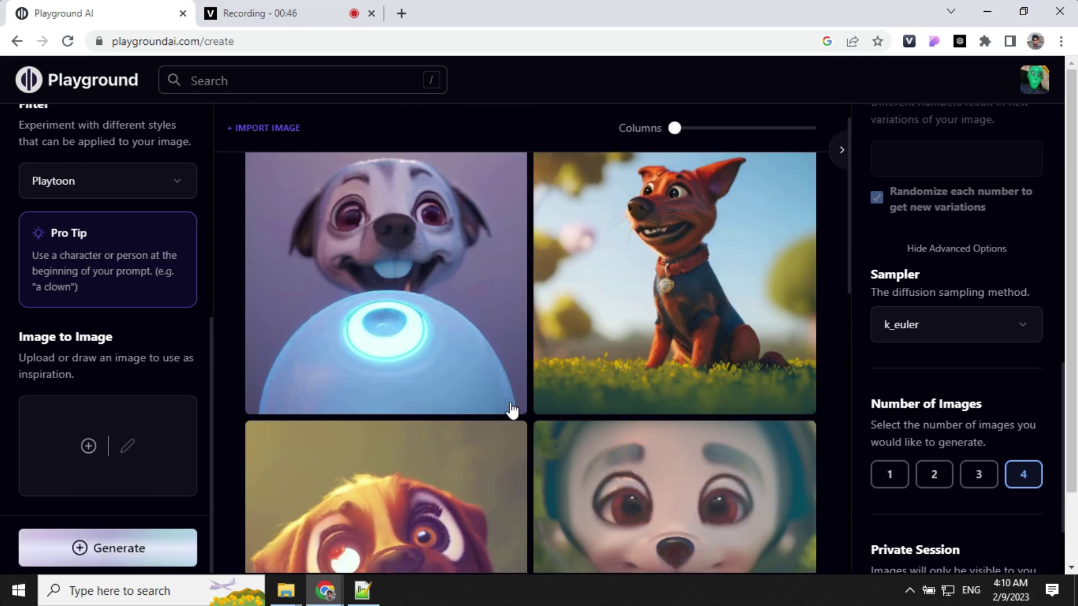
pyautogui.scroll(-4, 668, 256)
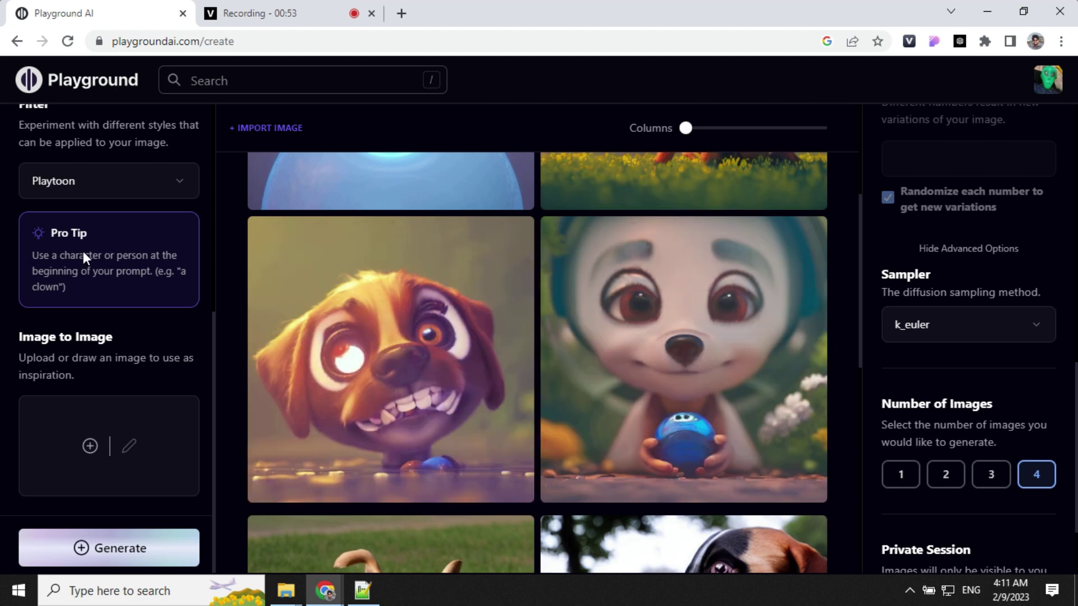
# Turn on Remove From Image and switch to the saved negative-prompt list in Notepad++
pyautogui.scroll(3, 90, 253)
pyautogui.scroll(-3, 101, 281)
pyautogui.scroll(1, 104, 320)
pyautogui.scroll(5, 104, 323)
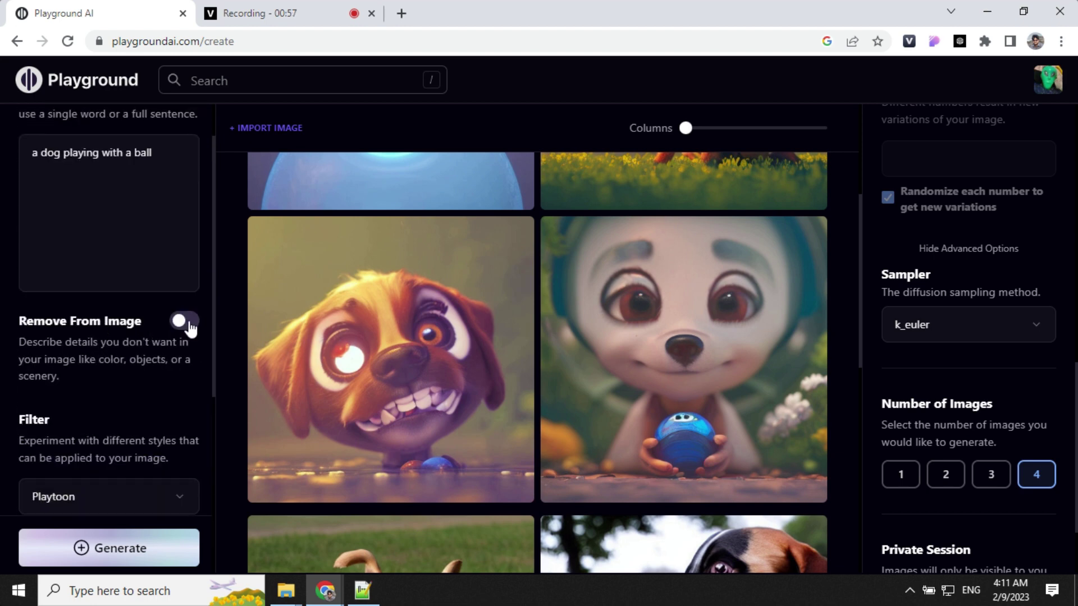
pyautogui.click(185, 323)
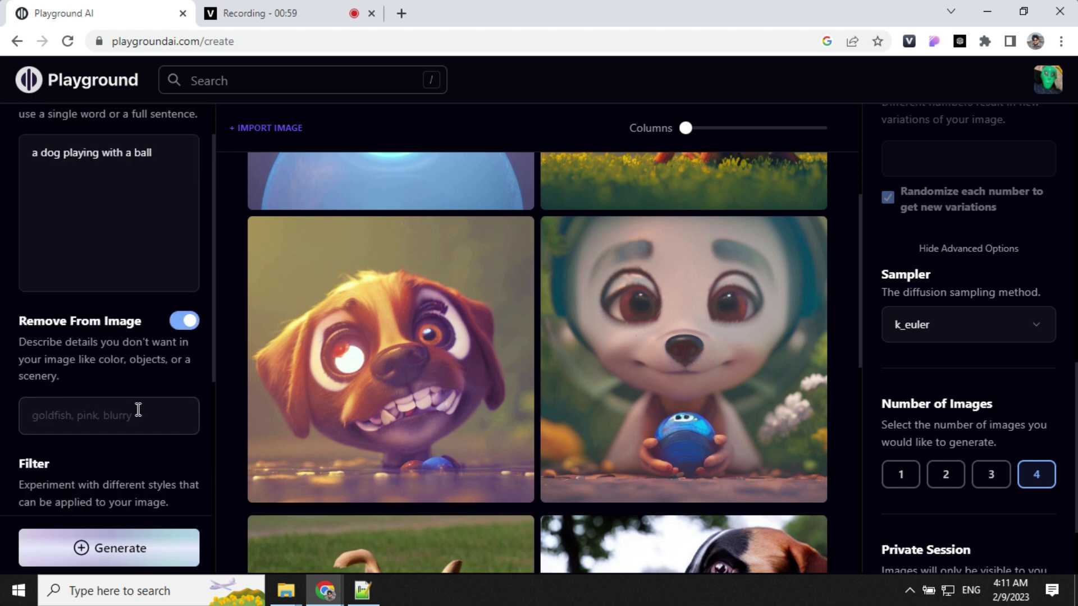
pyautogui.hotkey('alt', 'Tab')
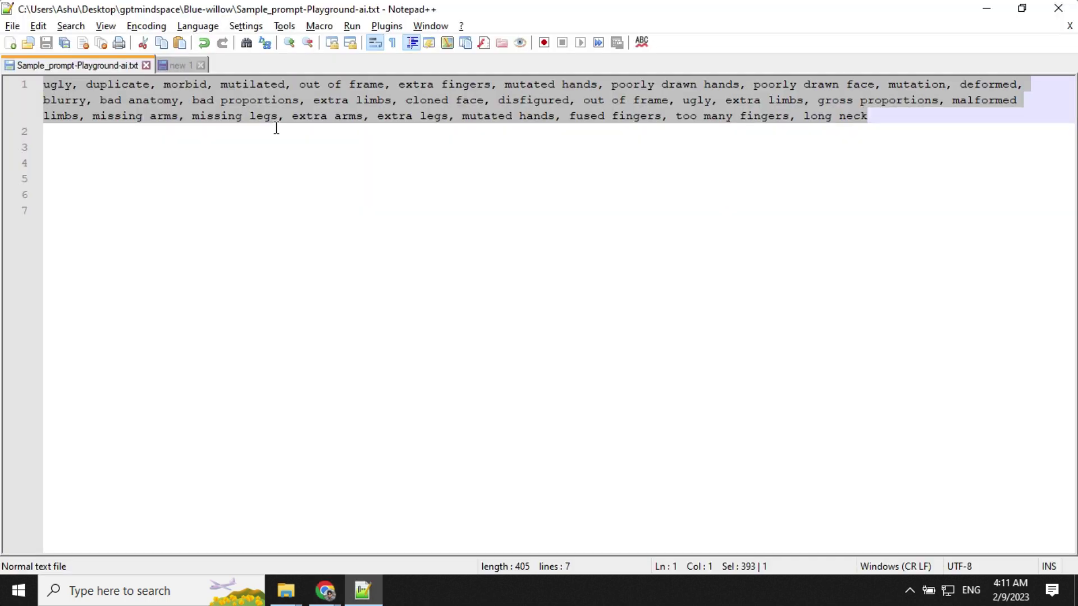
# Paste the negative-prompt list ('ugly, duplicate, morbid'…) into Remove From Image and regenerate
pyautogui.hotkey('alt', 'Tab')
pyautogui.write('ugly, duplicate, morbid, mutilated, out of frame, extra fingers, mutated hands, poorly drawn hands, poorly drawn face, mutation, deformed, blurry, bad anatomy, bad proportions, extra limbs, cloned face, disfigured, out of frame, ugly, extra limbs, gross proportions, malformed limbs, missing arms, missing legs, extra arms, extra legs, mutated hands, fused fingers, too many fingers, long neck')
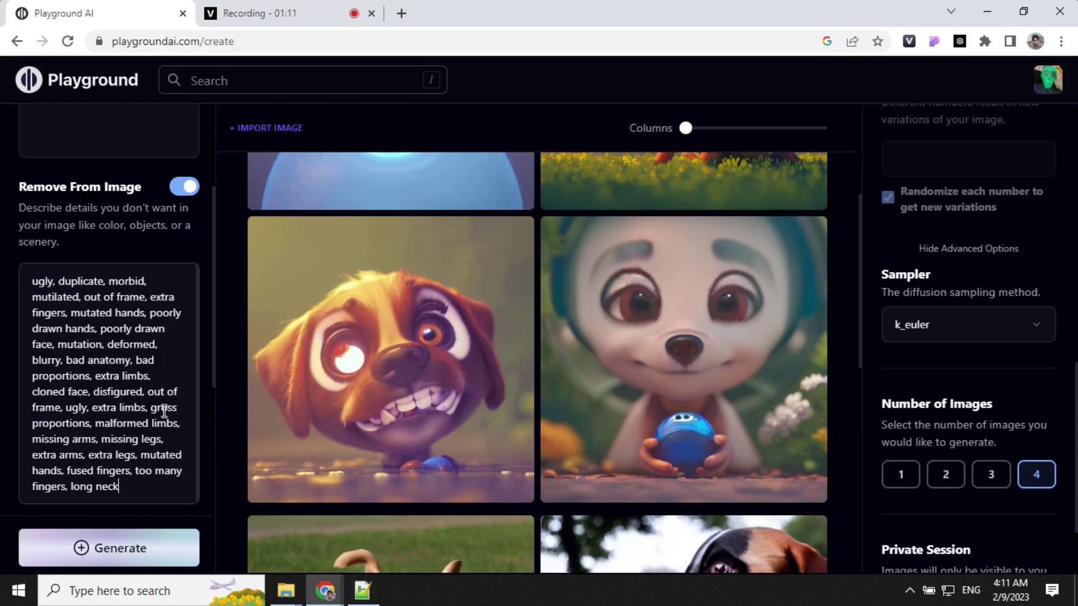
pyautogui.click(143, 549)
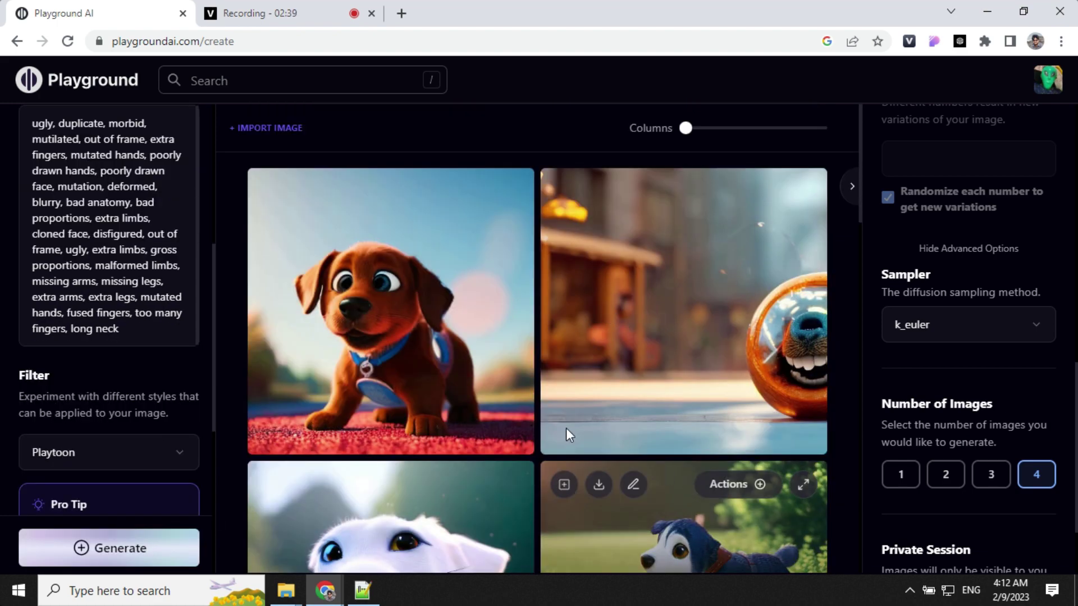
pyautogui.moveTo(423, 332)
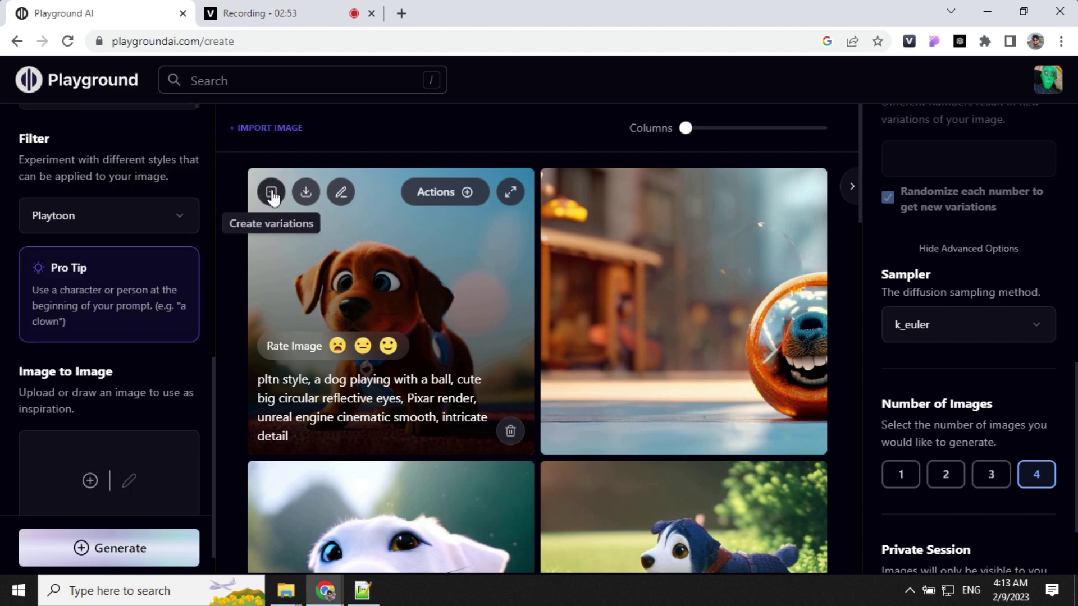
# Make four variations of the brown Playtoon puppy as the inspiration image at strength 30
pyautogui.click(271, 192)
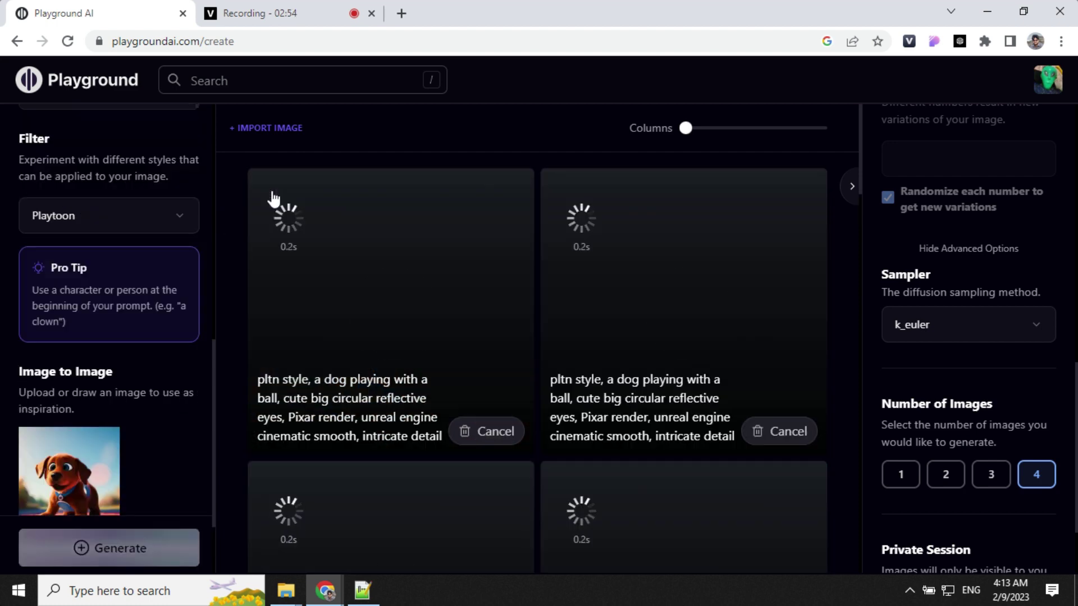
pyautogui.scroll(-2, 78, 455)
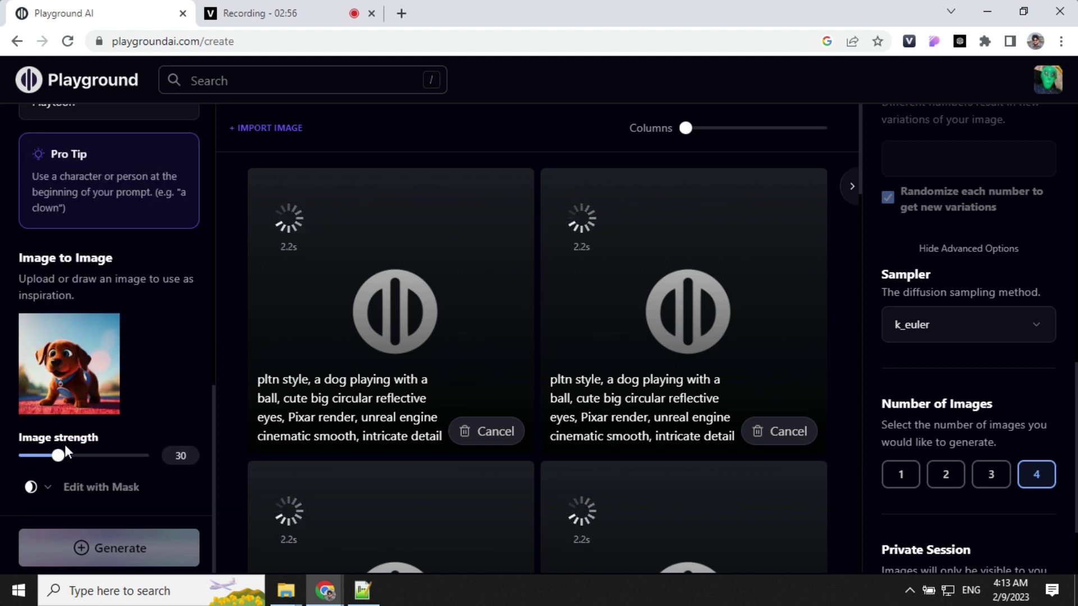
pyautogui.moveTo(76, 352)
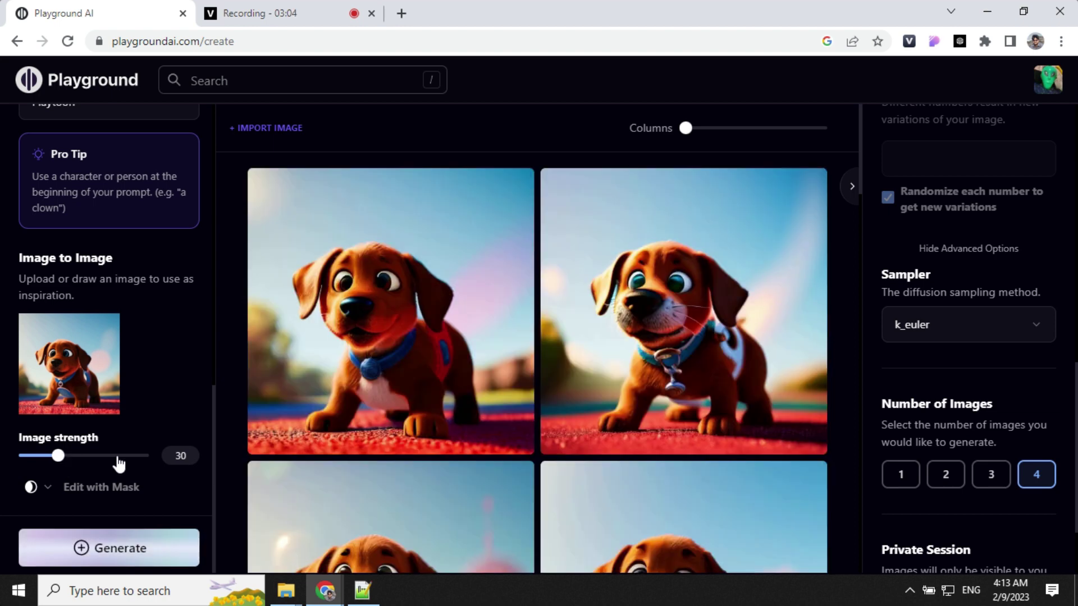
pyautogui.scroll(-4, 484, 397)
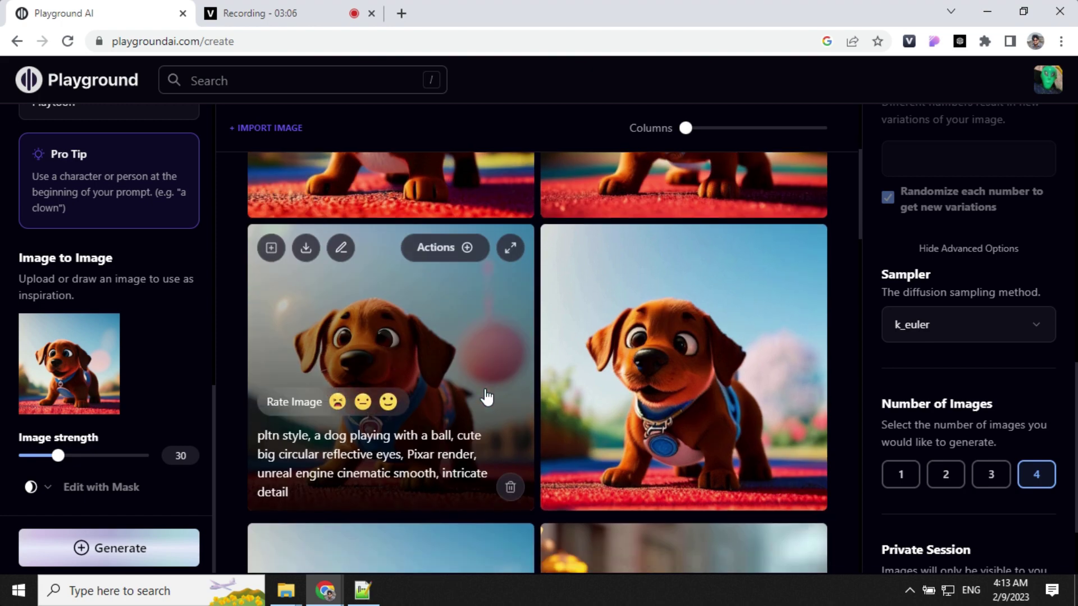
pyautogui.scroll(4, 573, 393)
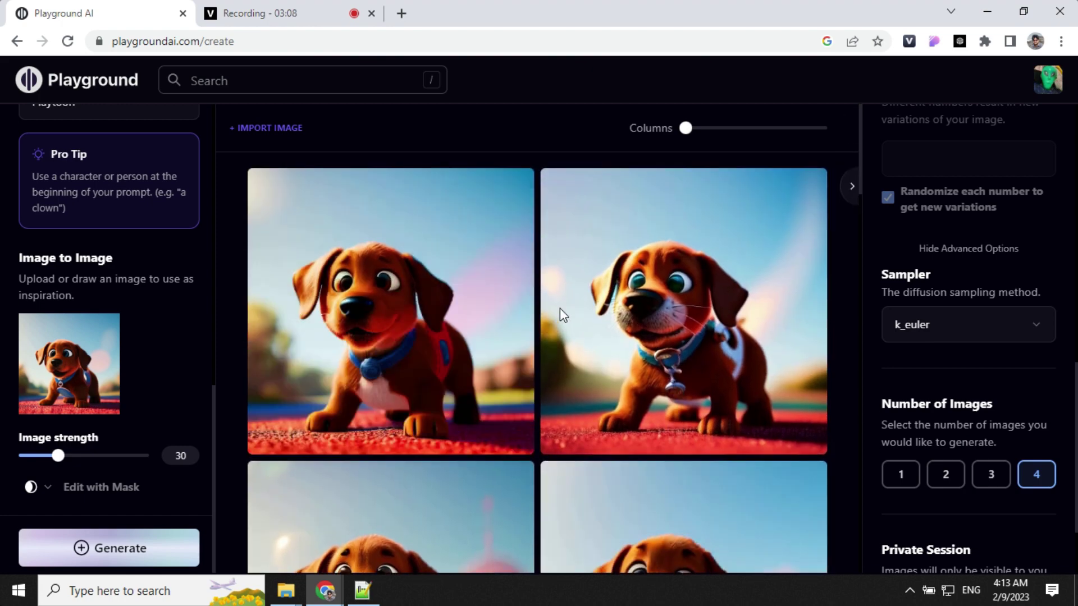
pyautogui.scroll(-4, 568, 318)
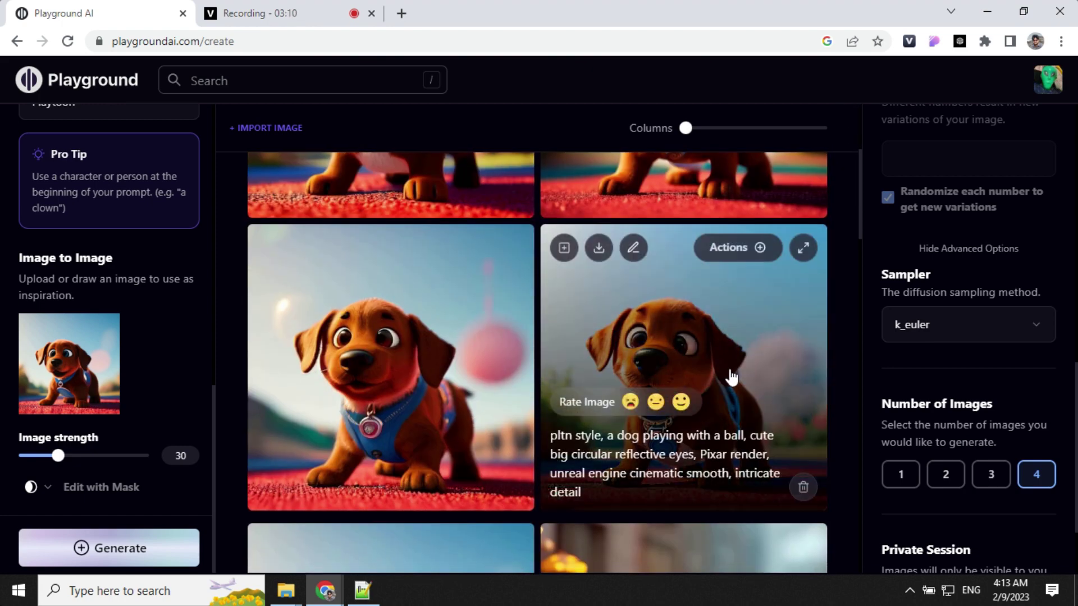
pyautogui.scroll(2, 575, 376)
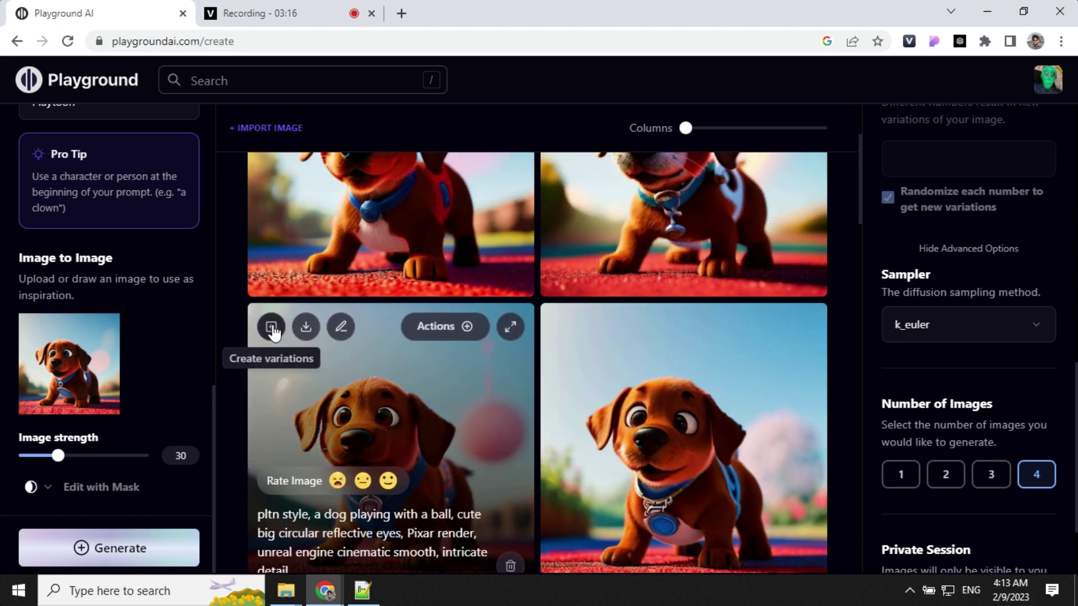
# Raise the image strength to 65 to generate new pink-ball puppy variations
pyautogui.moveTo(58, 457); pyautogui.dragTo(103, 457)
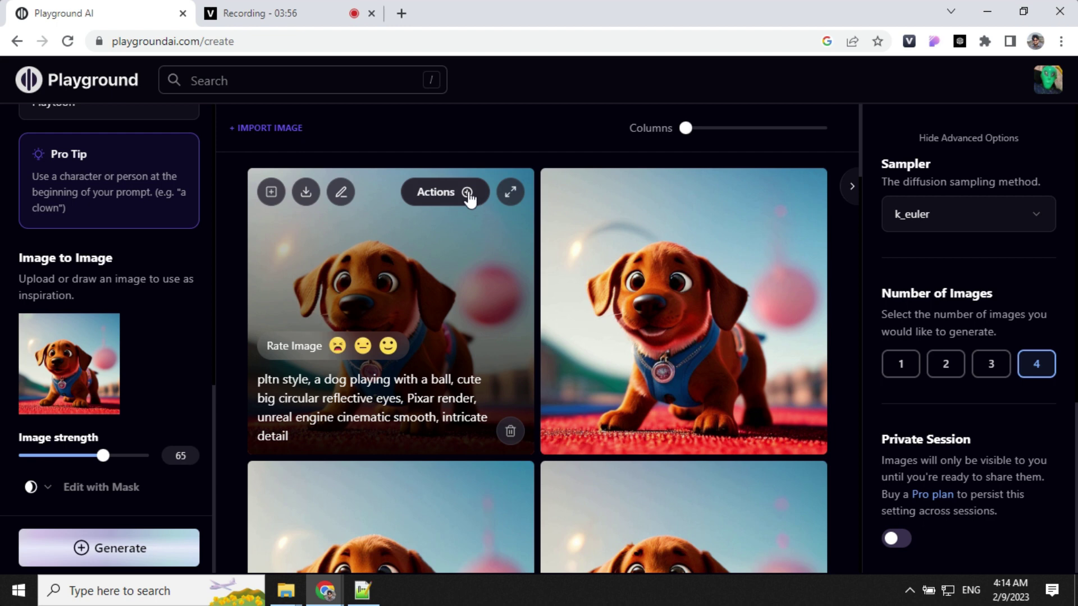
# Upscale the first image 4x, then return from the Pexels portrait results to Playground AI
pyautogui.click(468, 192)
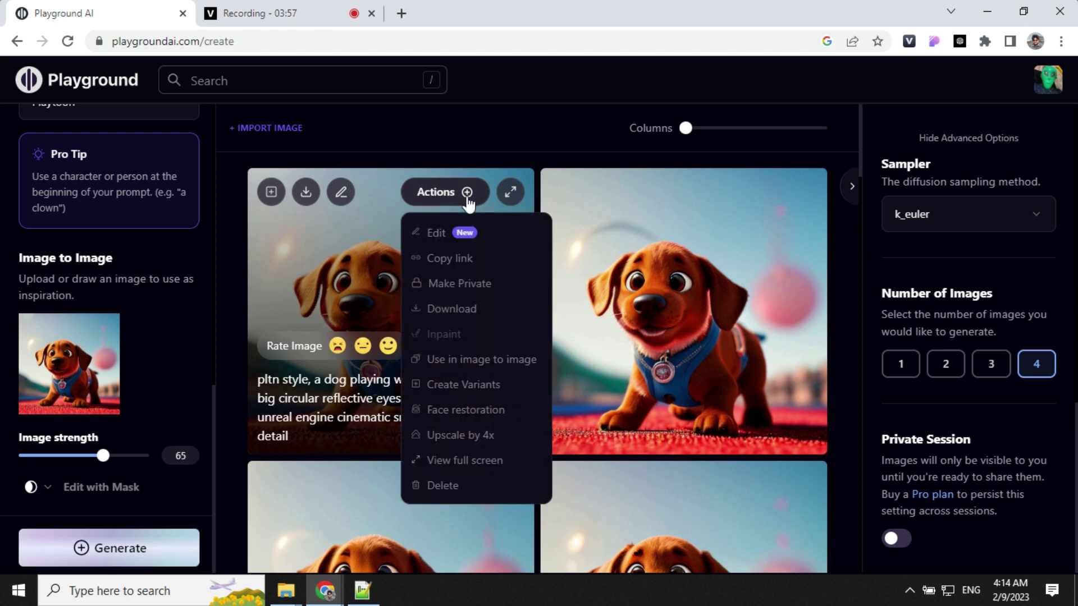
pyautogui.click(453, 438)
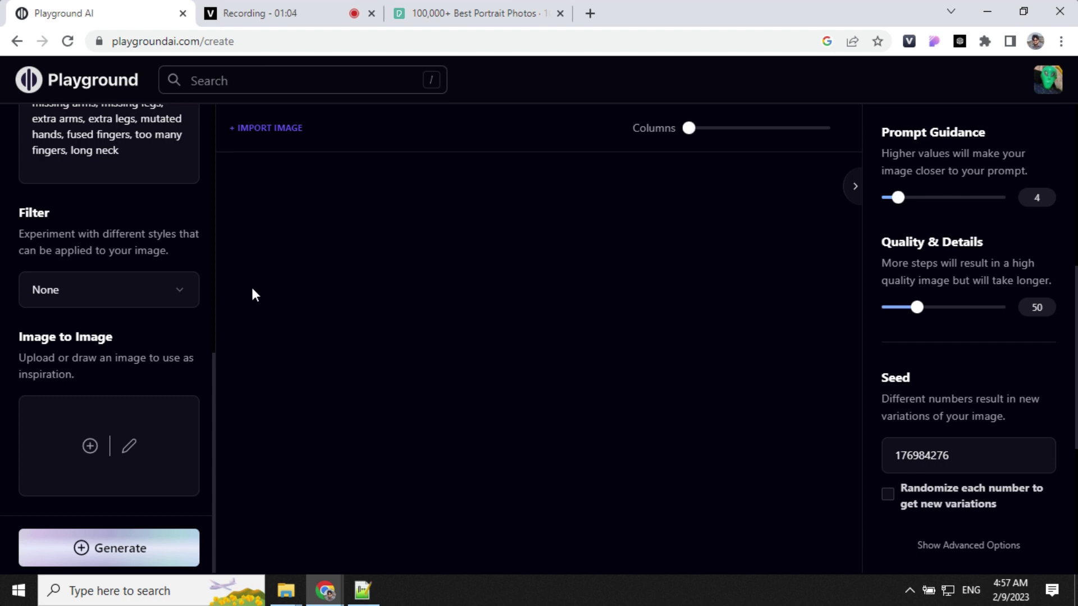
pyautogui.click(524, 14)
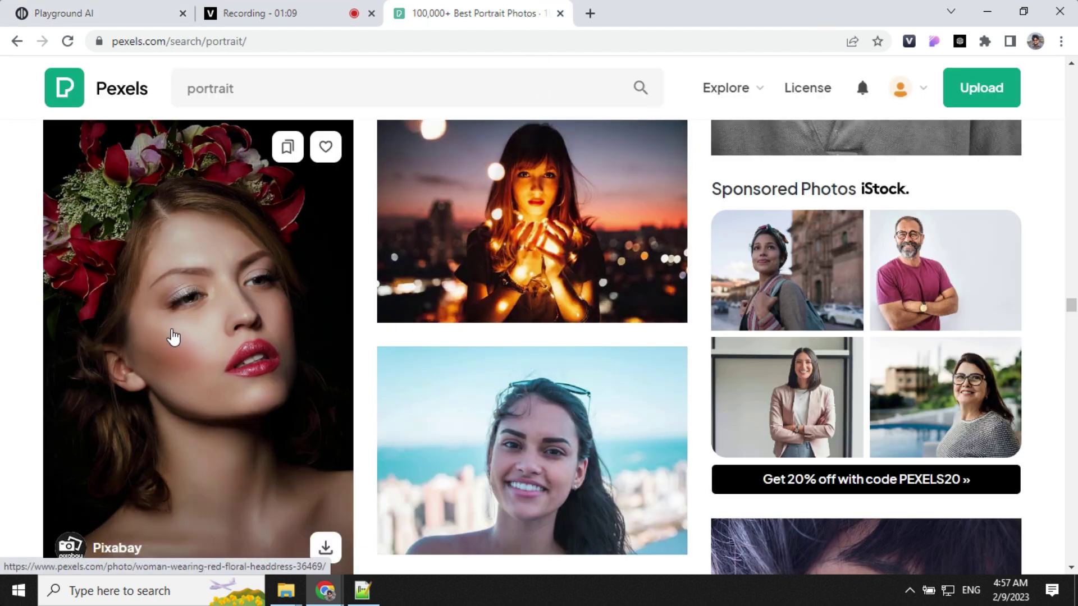
pyautogui.click(122, 8)
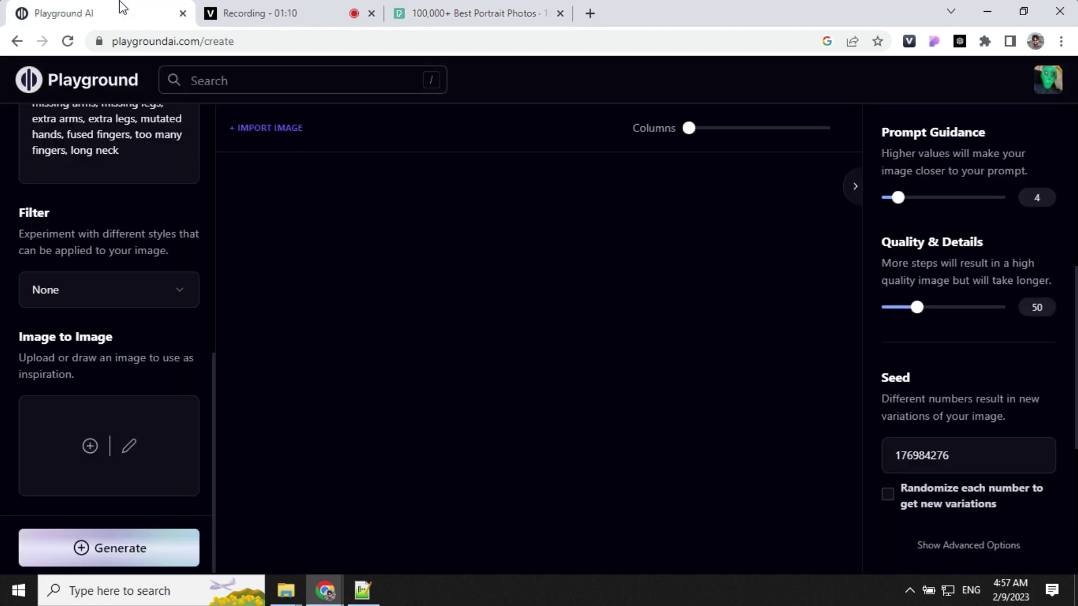
# Upload the flower-crowned portrait as the inspiration image and lower image strength to about 21
pyautogui.click(96, 448)
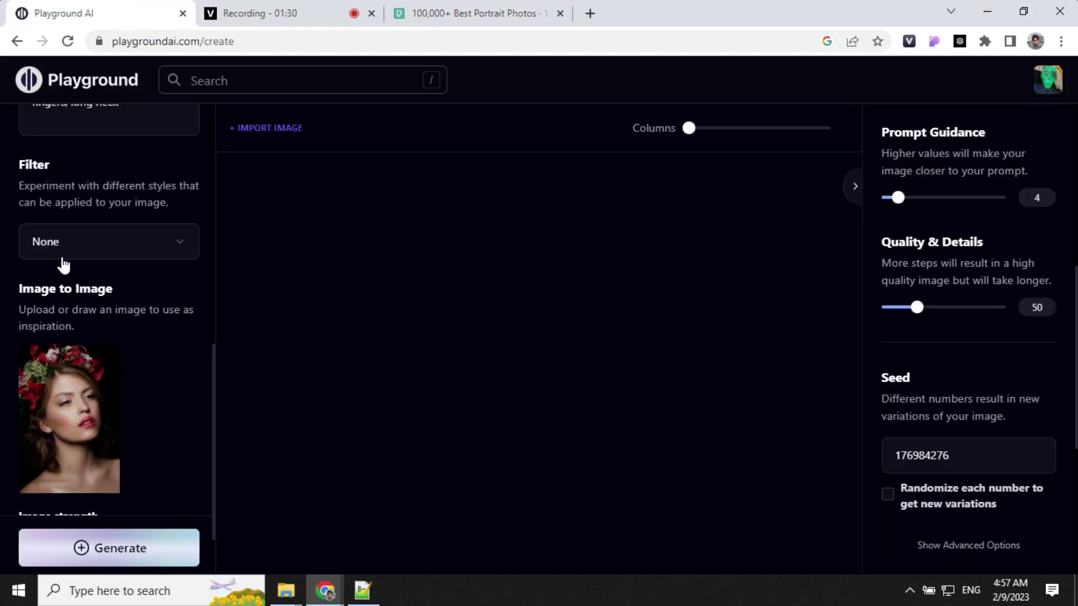
pyautogui.scroll(-2, 62, 403)
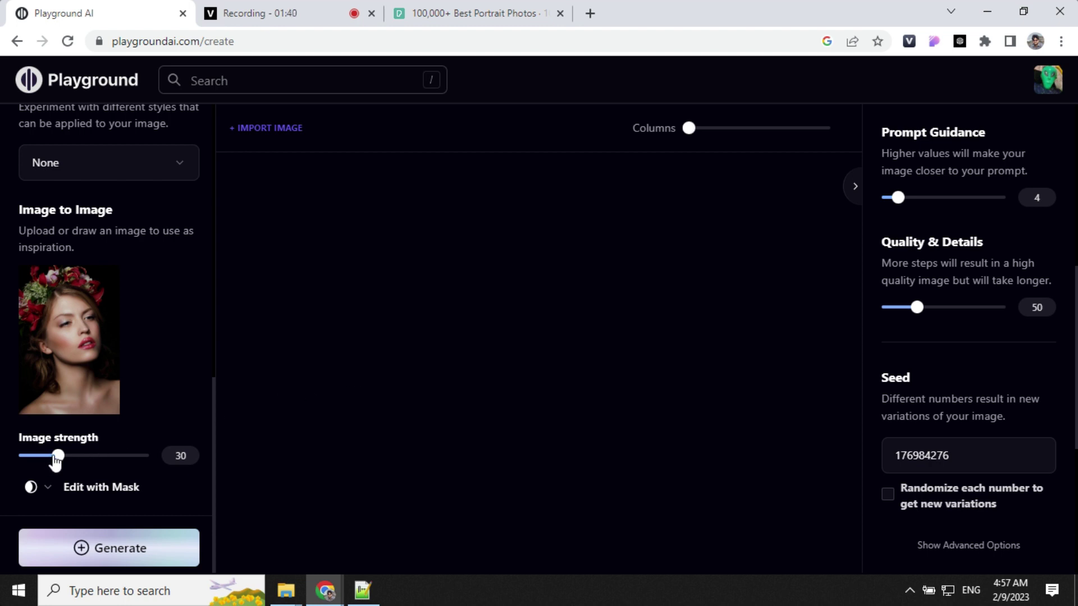
pyautogui.moveTo(56, 461); pyautogui.dragTo(45, 461)
pyautogui.scroll(8, 83, 372)
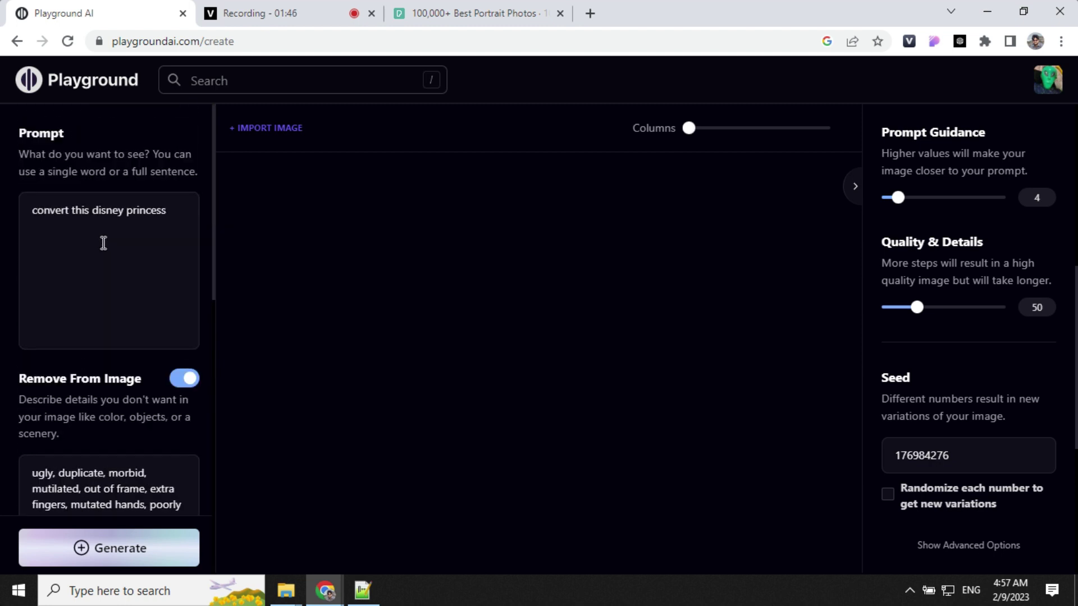
pyautogui.scroll(-3, 142, 231)
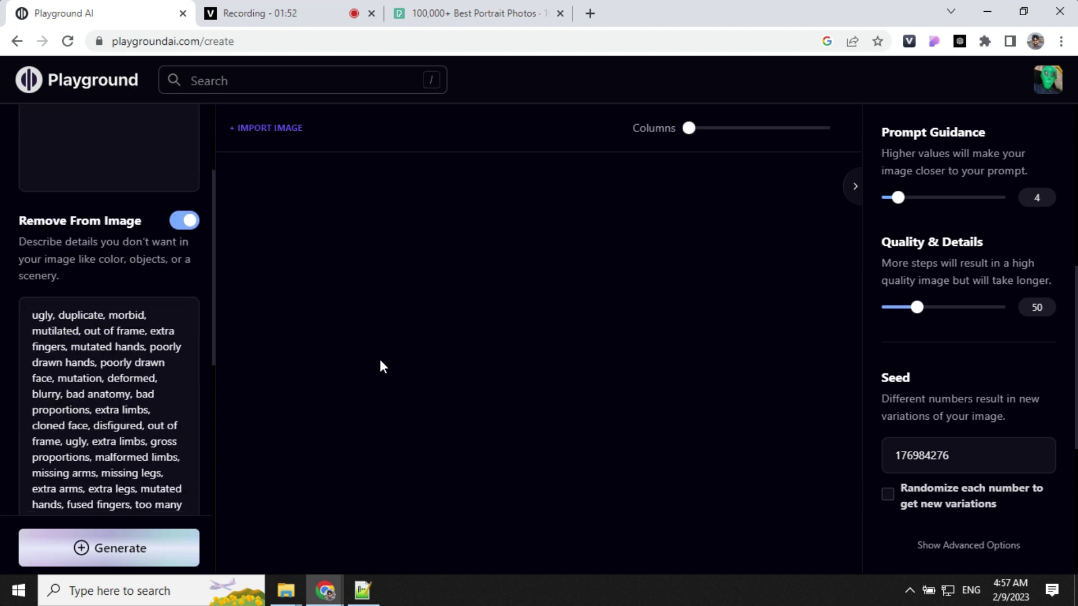
pyautogui.scroll(-5, 952, 444)
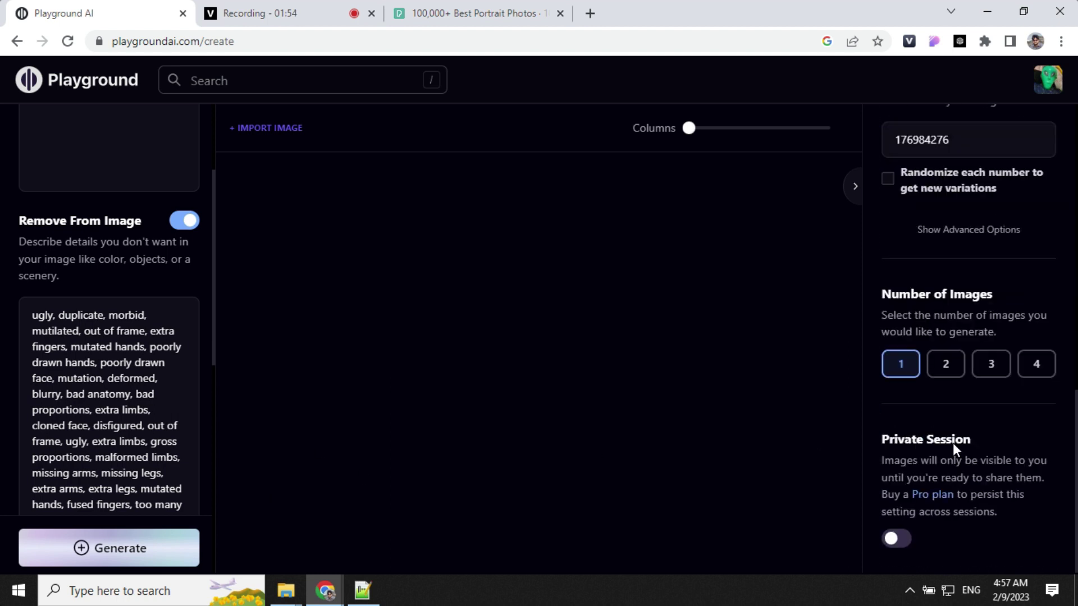
# Generate the jewelled-crown princess version of the portrait
pyautogui.click(132, 549)
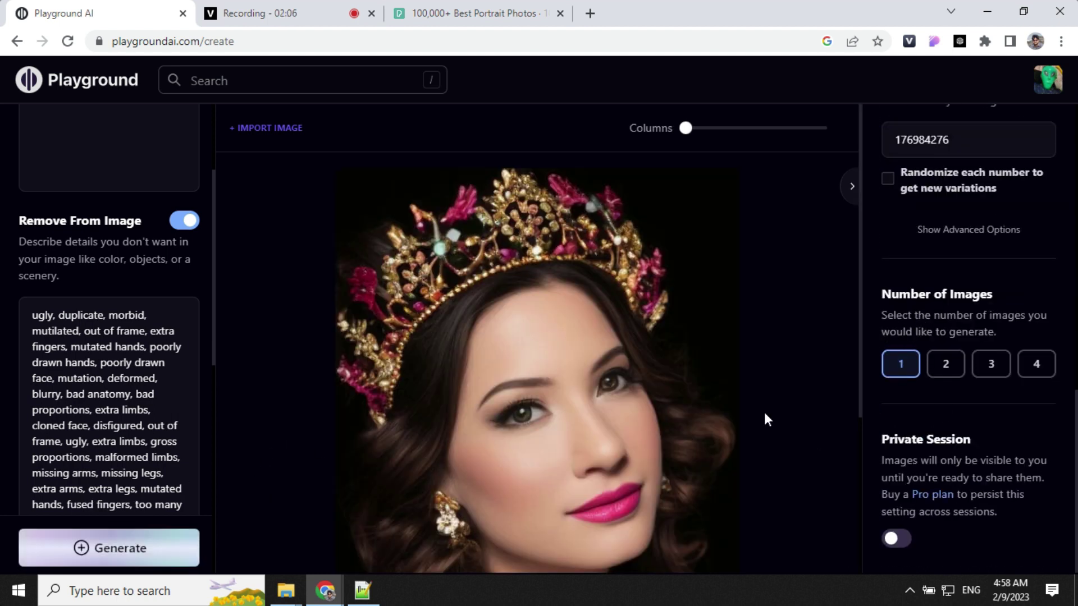
pyautogui.scroll(-1, 765, 419)
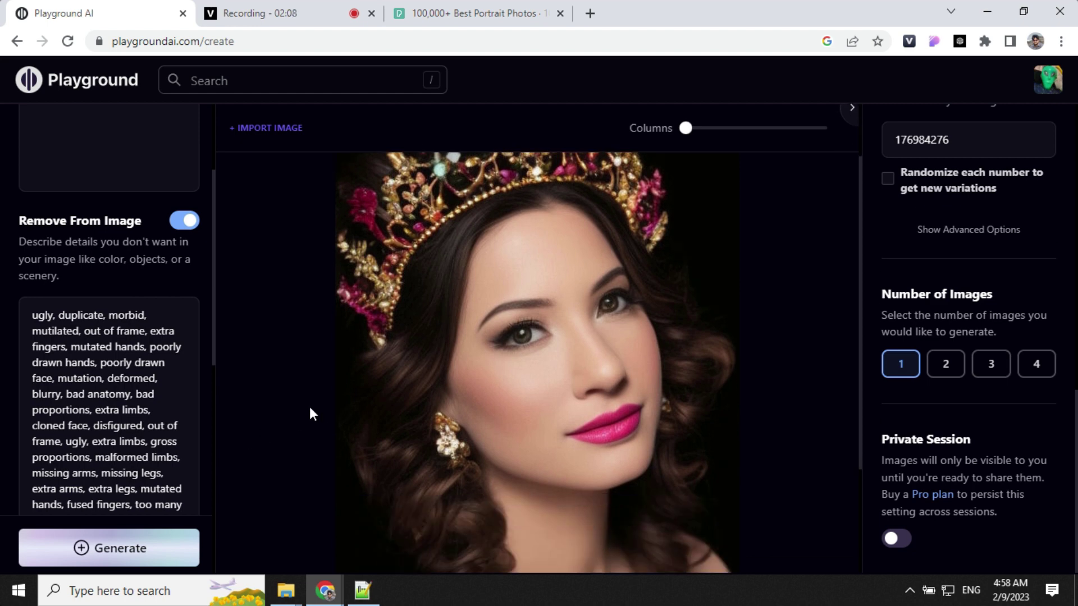
pyautogui.scroll(1, 686, 361)
# Raise the image strength to 61 and regenerate the princess image
pyautogui.scroll(-6, 163, 345)
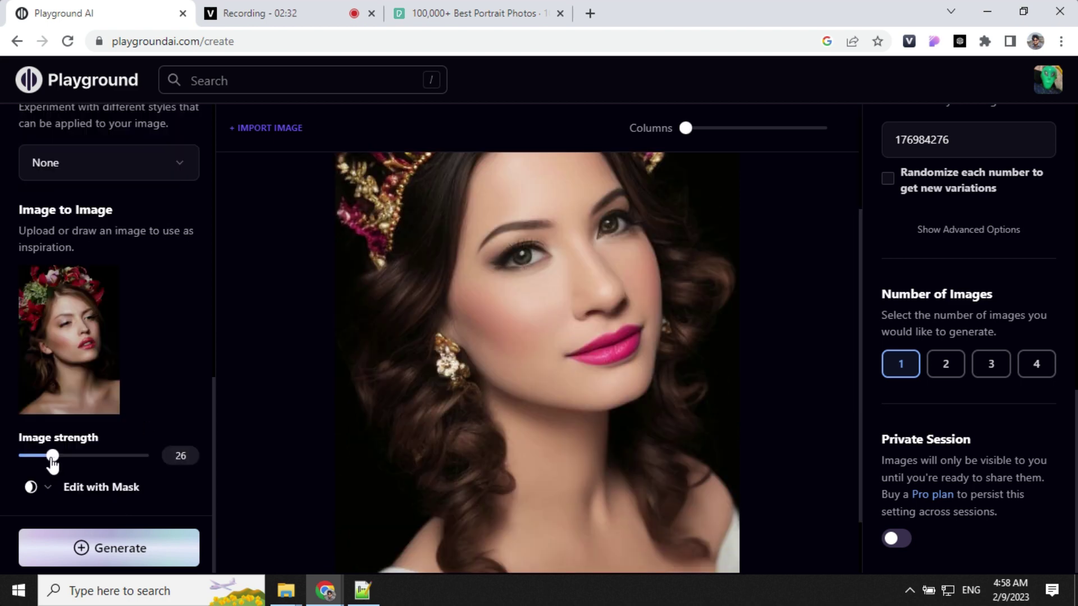
pyautogui.moveTo(52, 462); pyautogui.dragTo(100, 460)
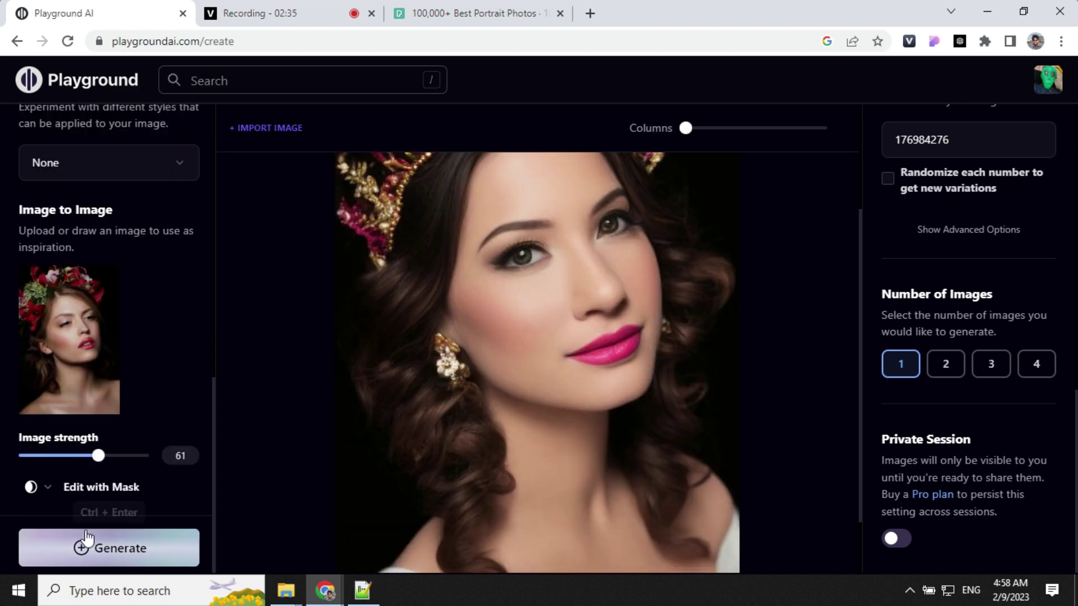
pyautogui.click(107, 548)
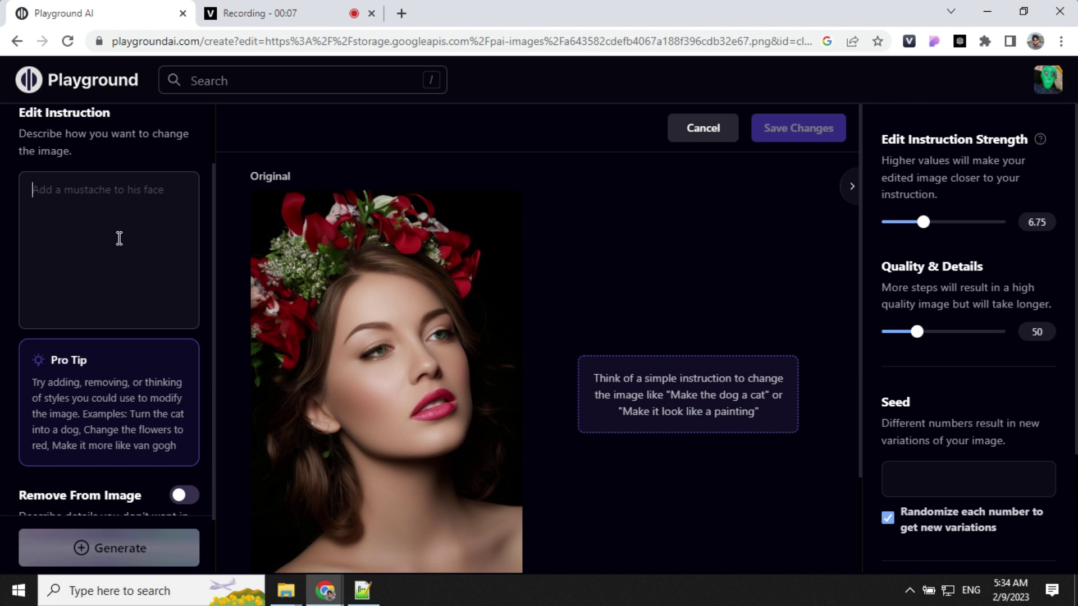
# Generate 'add a necklace' on a painted neck mask at edit instruction strength 6.25
pyautogui.write('add a necklace')
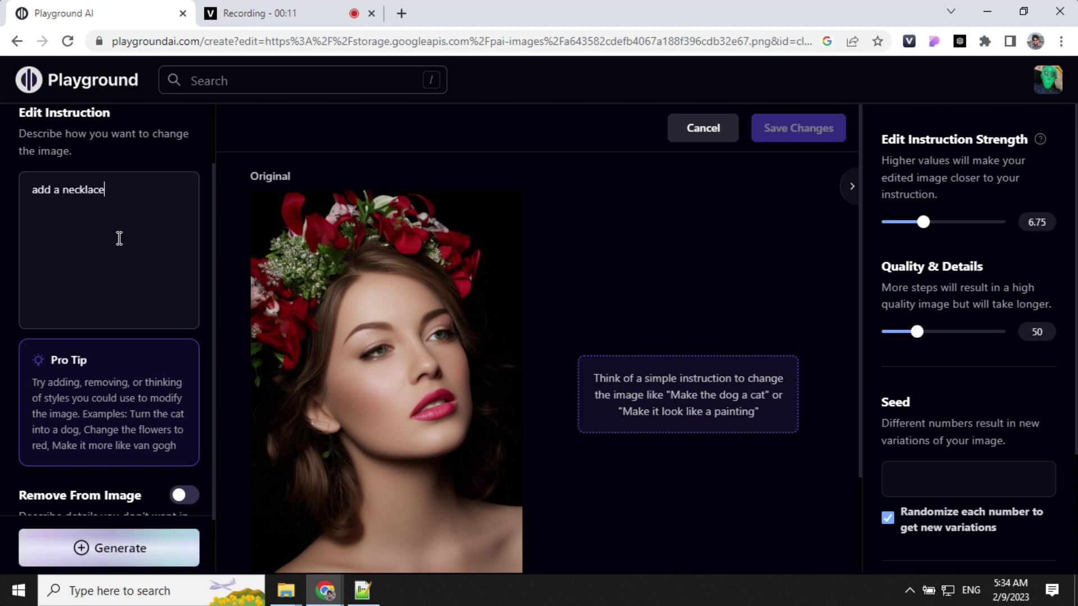
pyautogui.moveTo(407, 211)
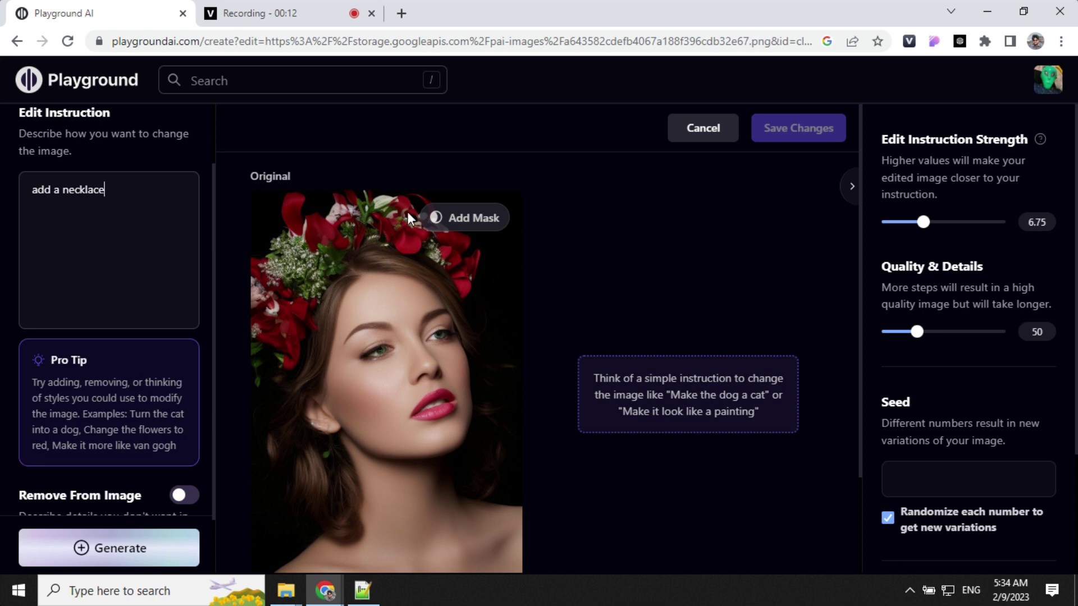
pyautogui.click(480, 219)
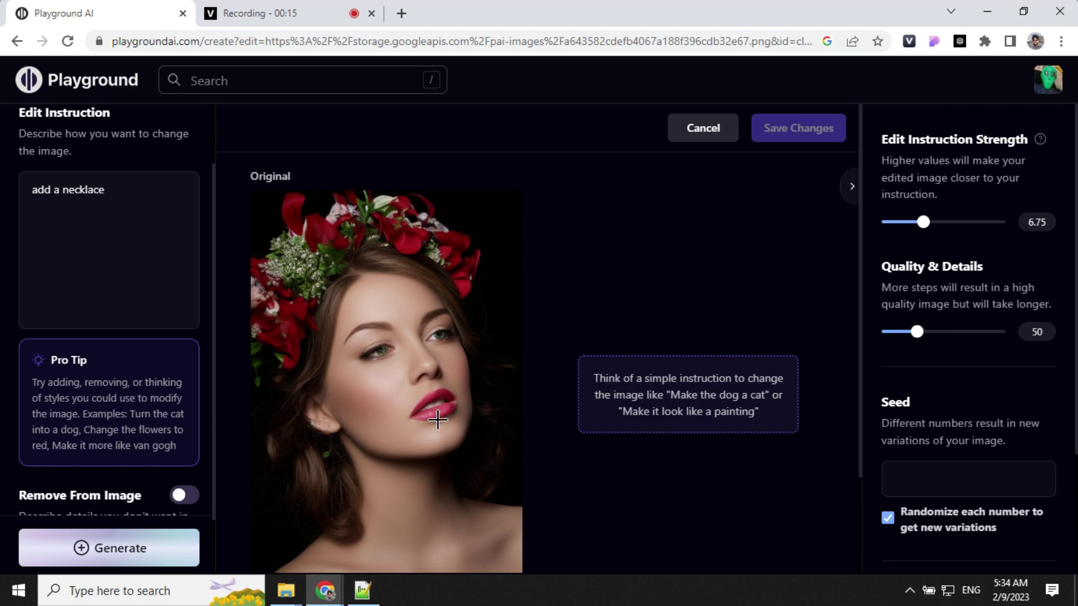
pyautogui.moveTo(317, 422)
pyautogui.mouseDown()
pyautogui.moveTo(393, 435)
pyautogui.moveTo(459, 416)
pyautogui.moveTo(480, 390)
pyautogui.moveTo(386, 429)
pyautogui.moveTo(328, 422)
pyautogui.mouseUp()
pyautogui.moveTo(423, 450)
pyautogui.mouseDown()
pyautogui.moveTo(413, 449)
pyautogui.moveTo(443, 458)
pyautogui.moveTo(432, 437)
pyautogui.mouseUp()
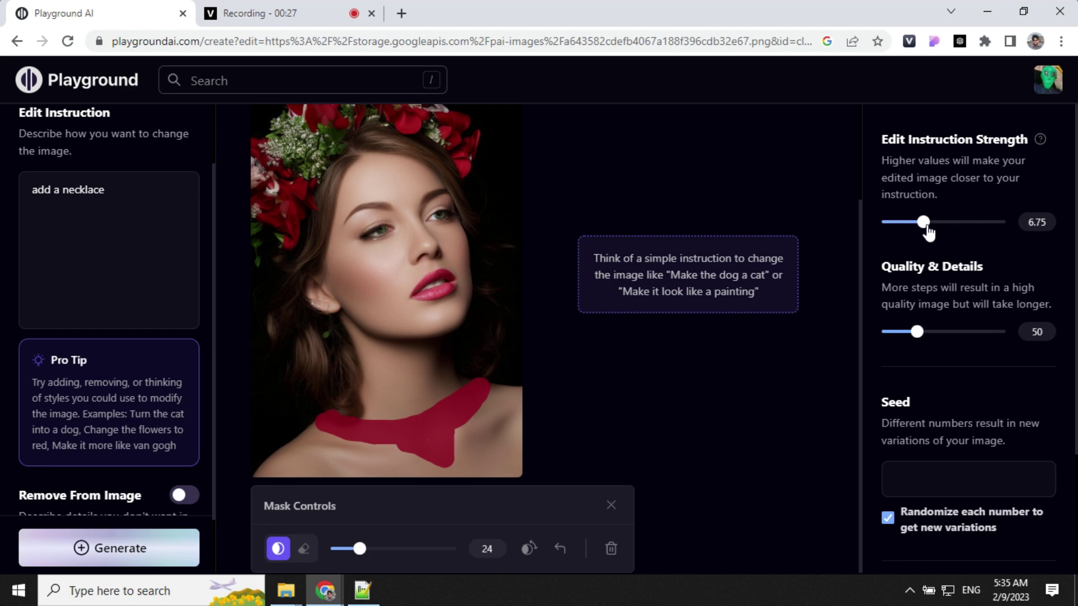
pyautogui.moveTo(925, 229); pyautogui.dragTo(921, 231)
pyautogui.click(144, 555)
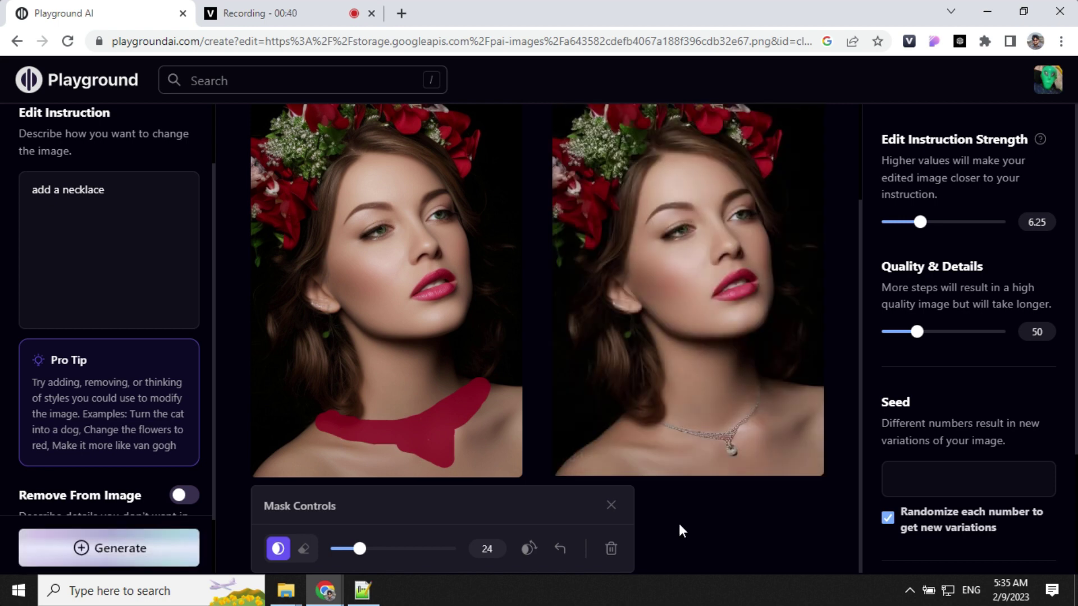
# Make the necklace result the new original image and delete its neck mask
pyautogui.scroll(1, 711, 260)
pyautogui.click(755, 182)
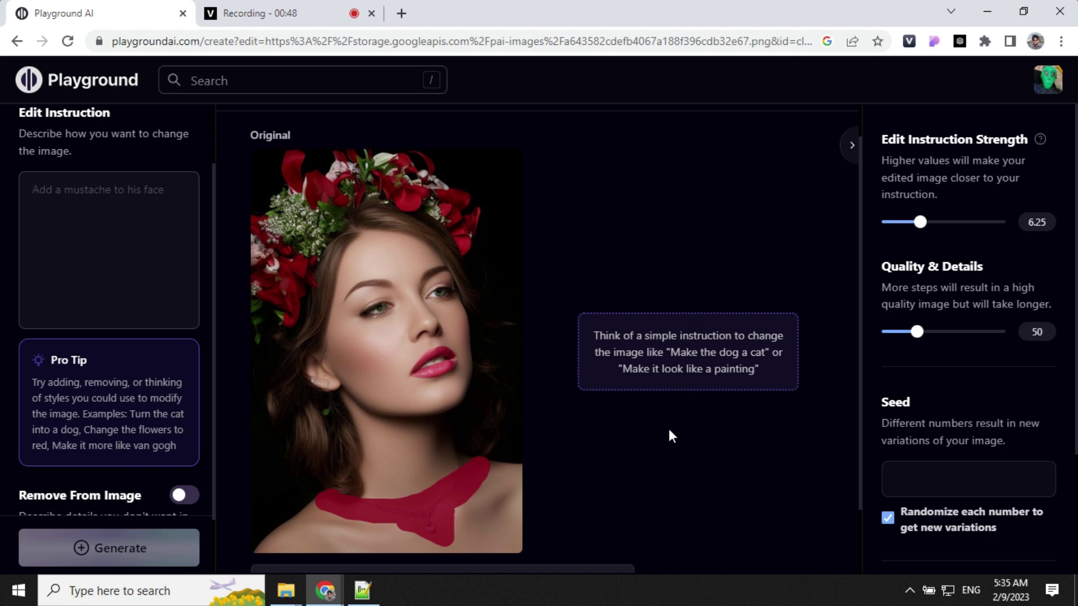
pyautogui.scroll(-1, 483, 438)
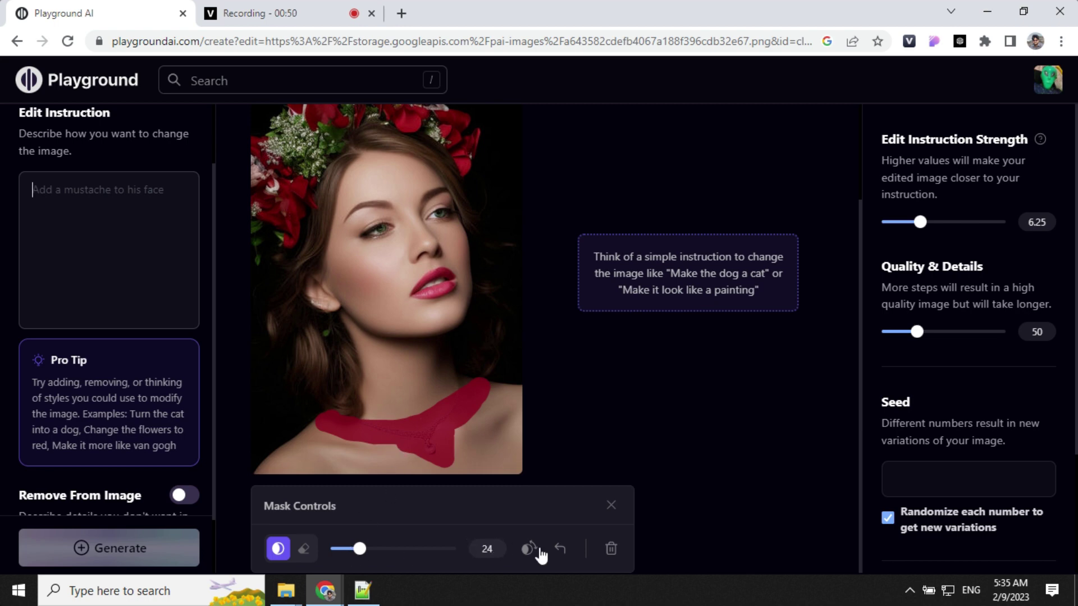
pyautogui.click(612, 547)
pyautogui.scroll(2, 632, 425)
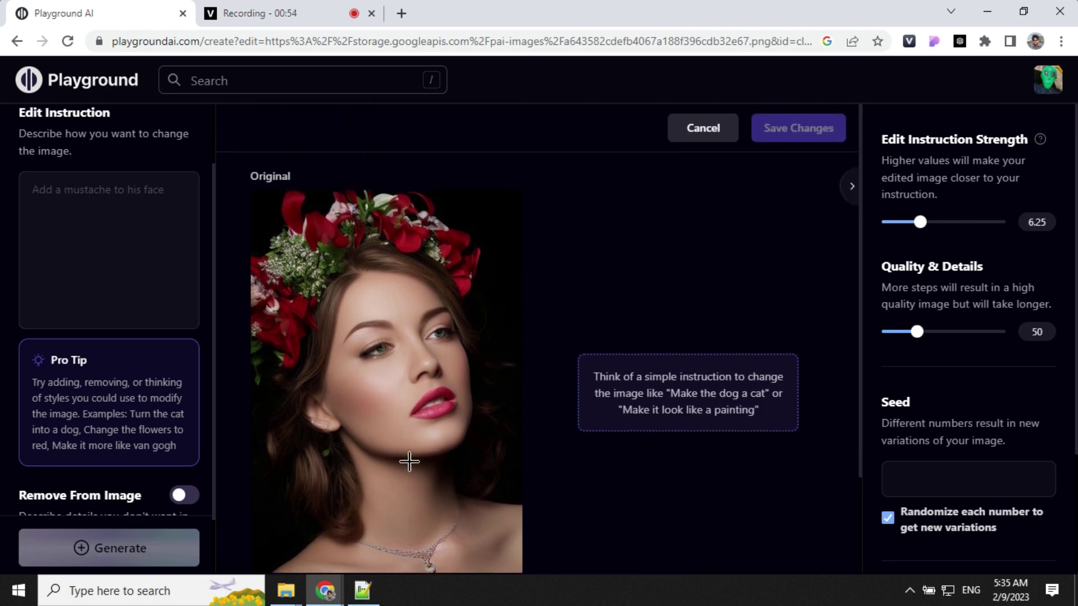
# Generate a wavy-haired version of the necklace portrait with the instruction 'make hair wavy'
pyautogui.click(97, 215)
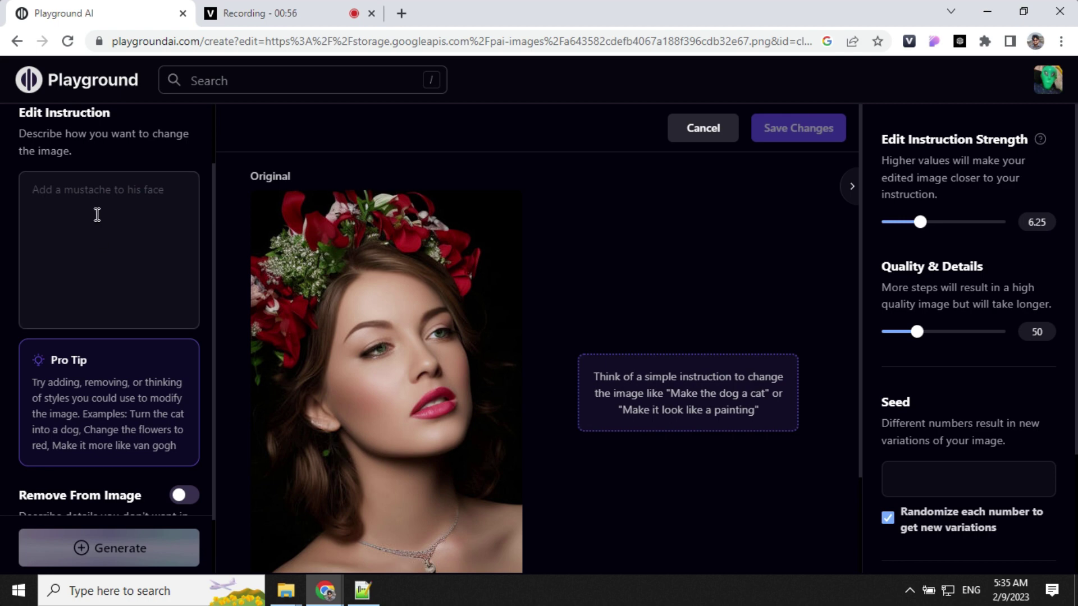
pyautogui.write('make ')
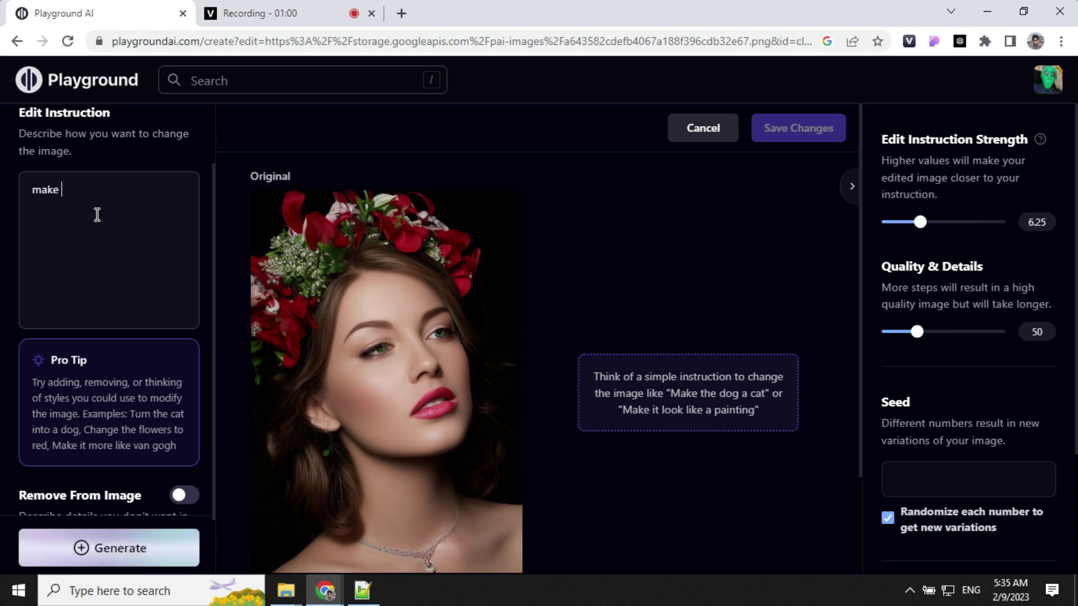
pyautogui.write('hair wavy')
pyautogui.scroll(-2, 112, 337)
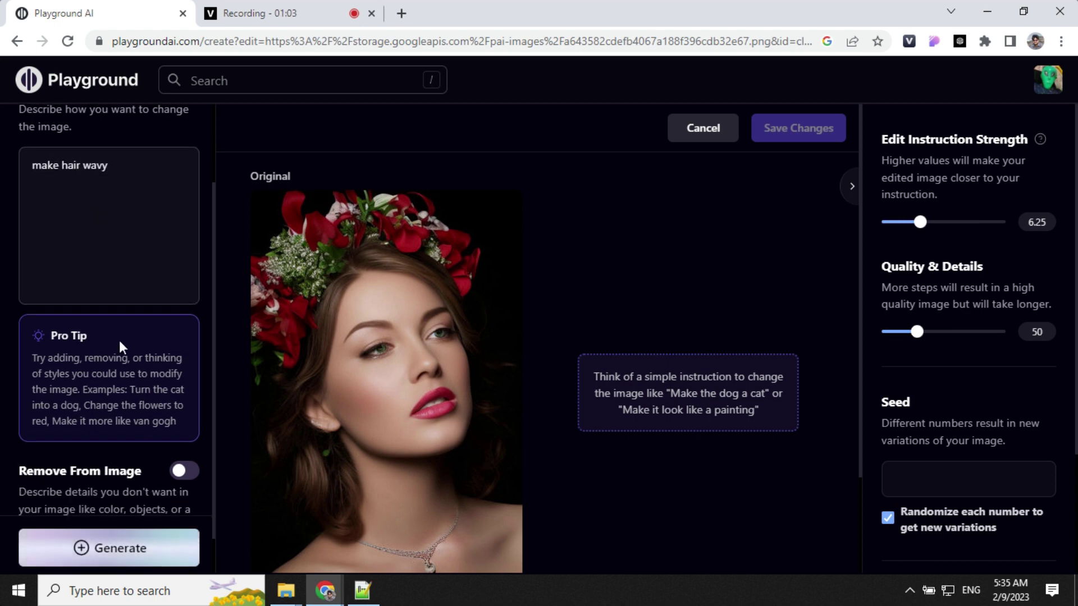
pyautogui.click(120, 549)
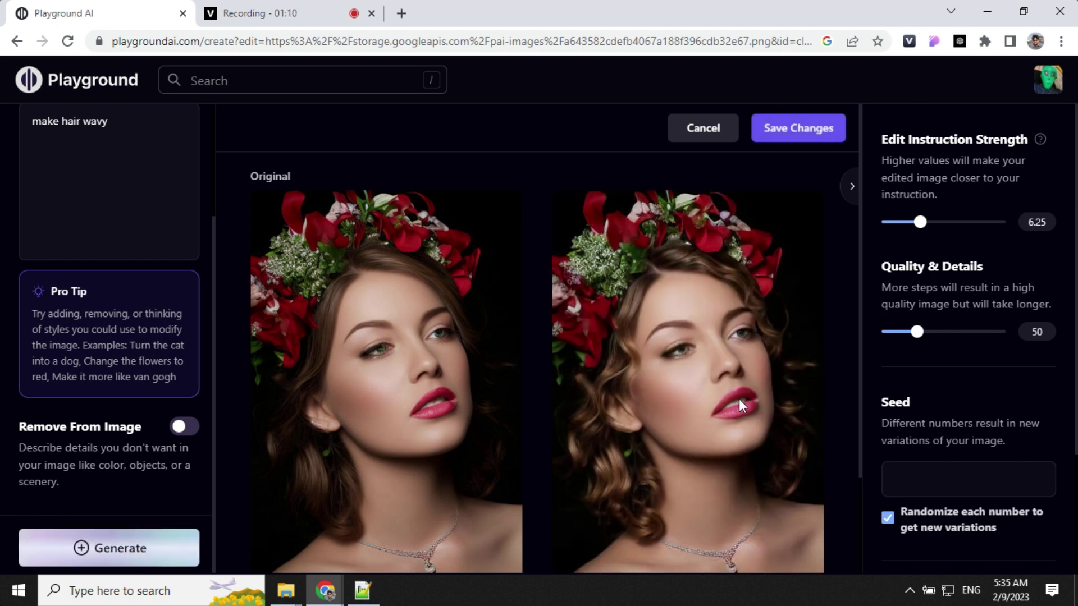
pyautogui.scroll(-1, 749, 393)
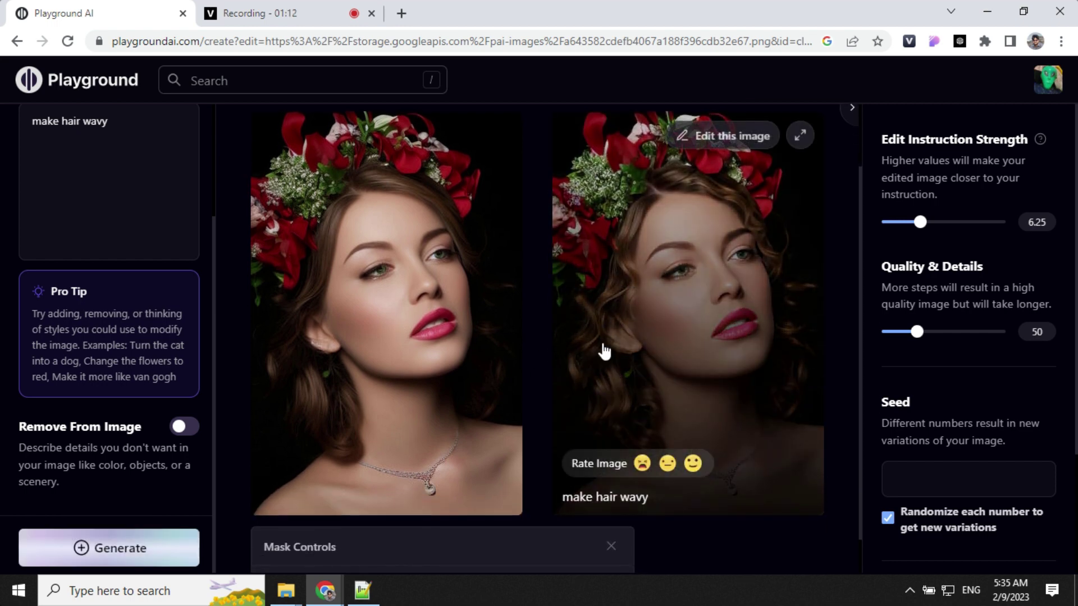